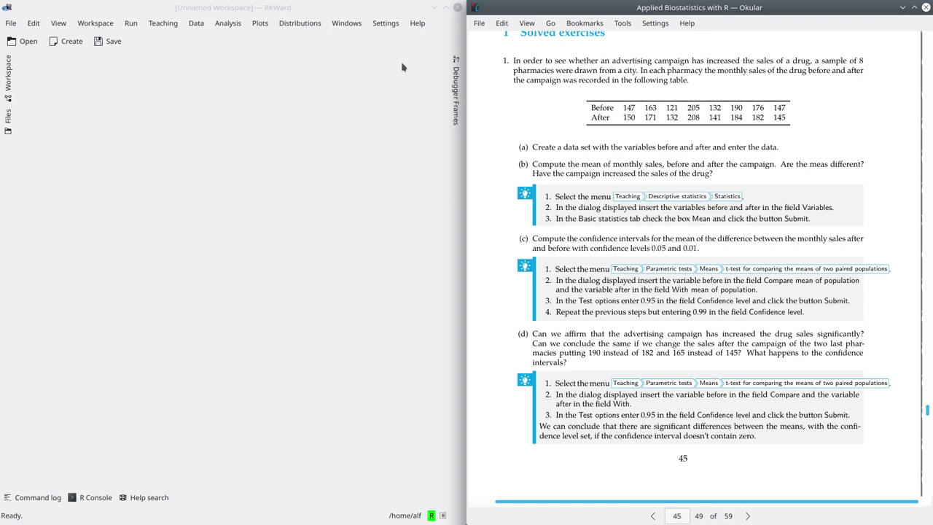
Step: Load the installed R package rk.Teaching into the session and apply the package configuration
{"action": "left_click", "coordinate": [386, 27]}
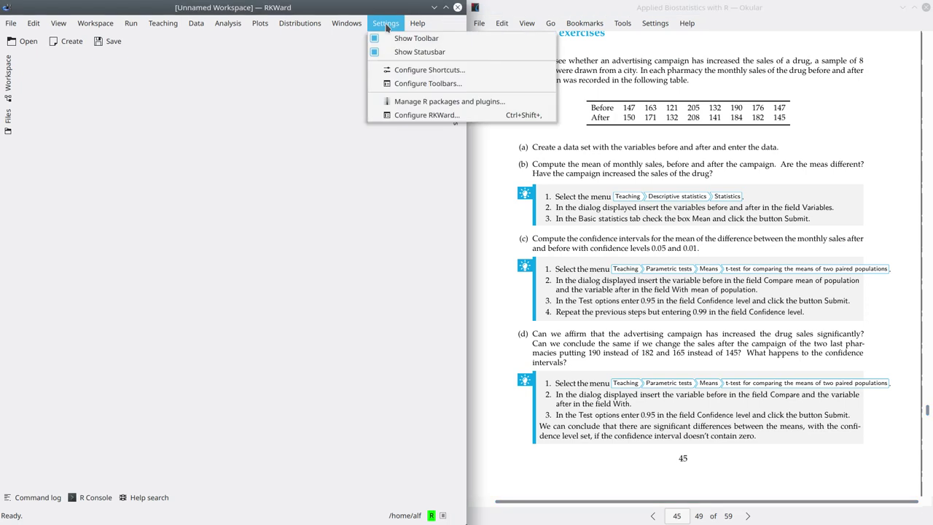
{"action": "left_click", "coordinate": [421, 103]}
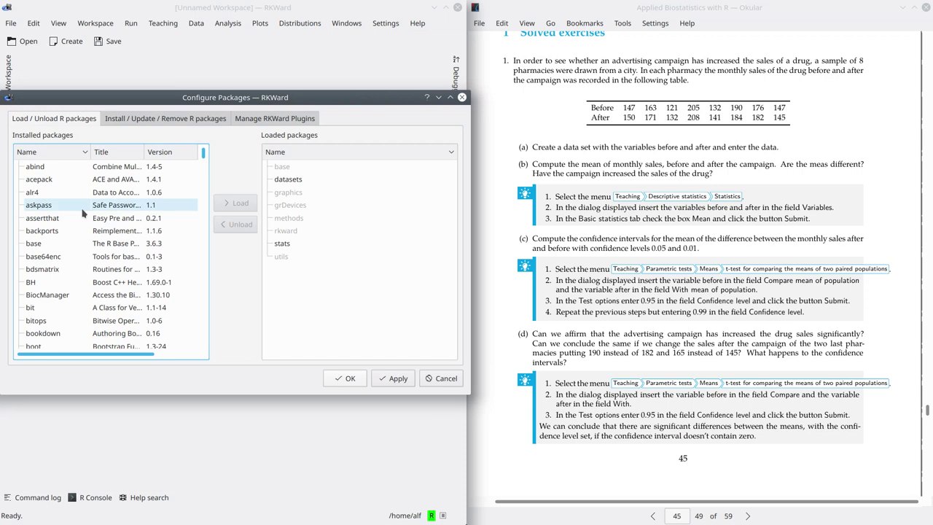
{"action": "left_click_drag", "start_coordinate": [205, 163], "coordinate": [205, 283]}
{"action": "scroll", "coordinate": [122, 305], "scroll_direction": "down", "scroll_amount": 3}
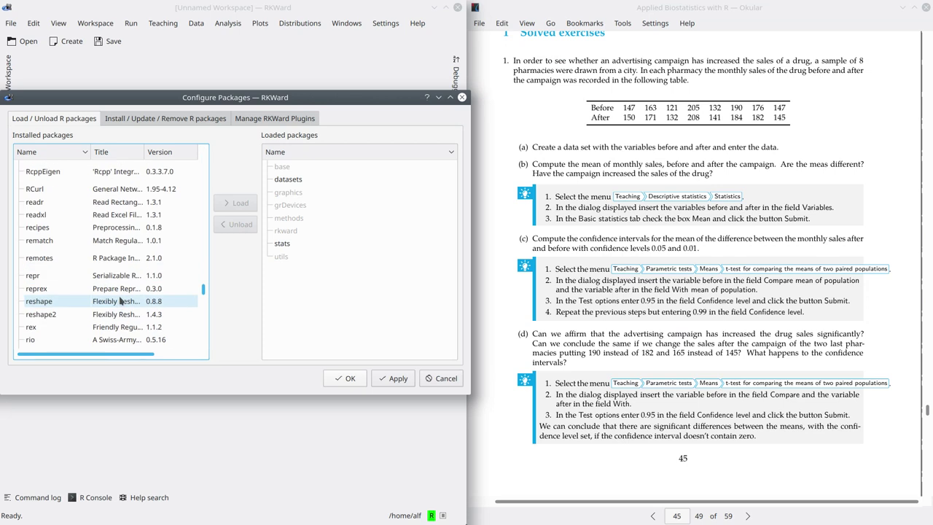
{"action": "scroll", "coordinate": [65, 292], "scroll_direction": "down", "scroll_amount": 4}
{"action": "left_click", "coordinate": [62, 232]}
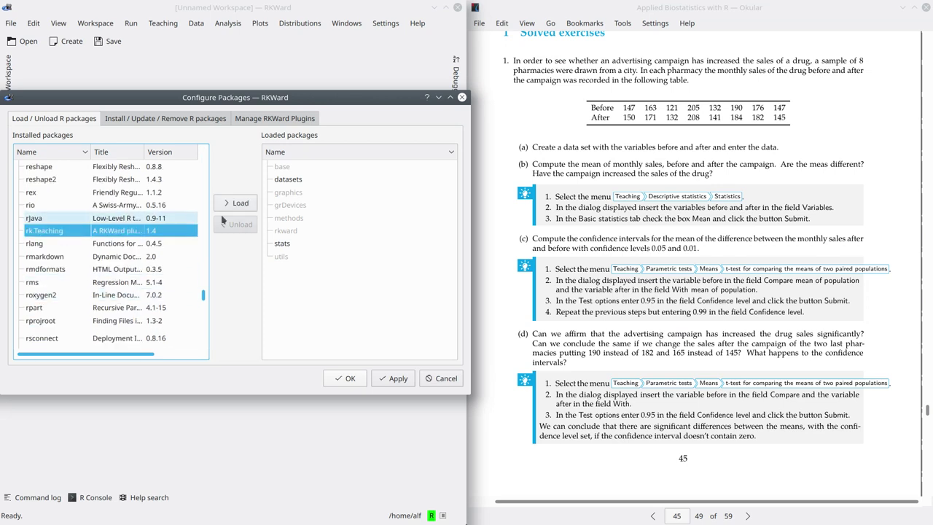
{"action": "left_click", "coordinate": [237, 202]}
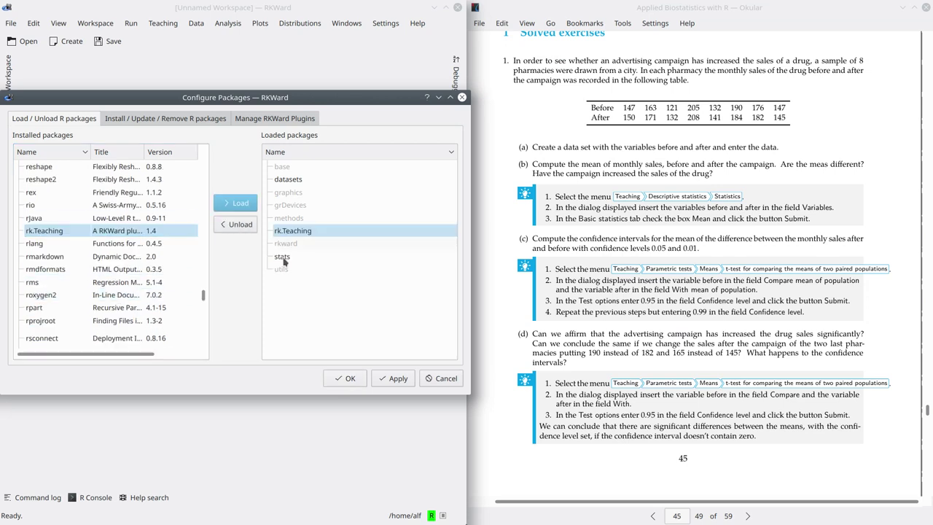
{"action": "left_click", "coordinate": [346, 379]}
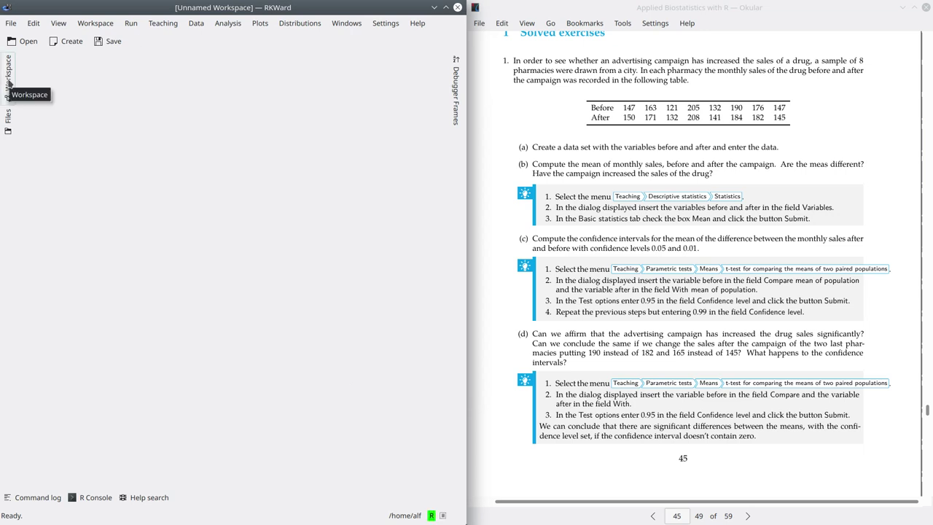
Step: Expand the rk.Teaching package among the workspace's other environments and filter the objects by "adver"
{"action": "left_click", "coordinate": [9, 83]}
{"action": "double_click", "coordinate": [29, 125]}
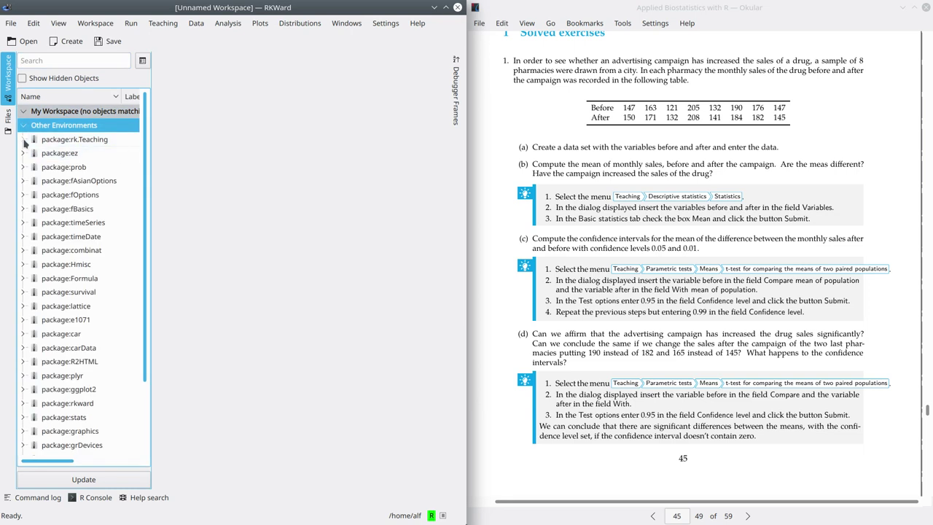
{"action": "left_click", "coordinate": [24, 140]}
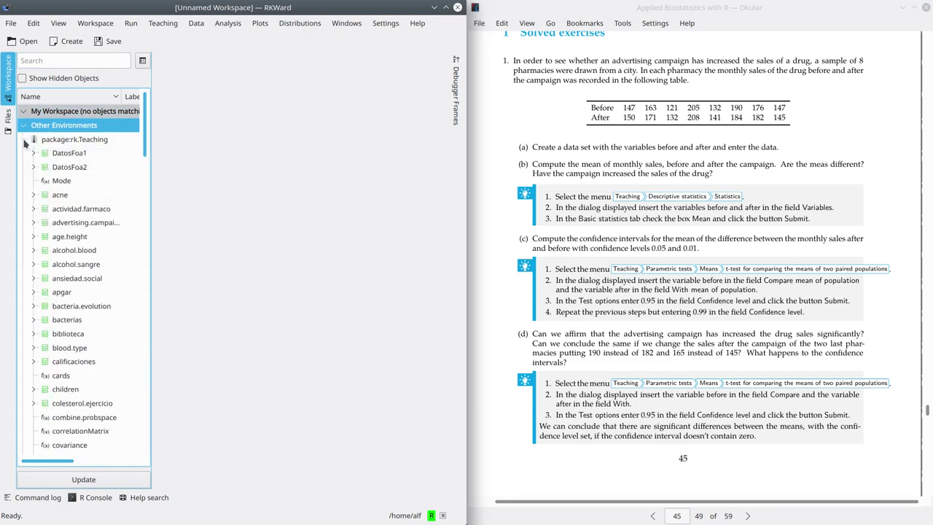
{"action": "left_click", "coordinate": [53, 60]}
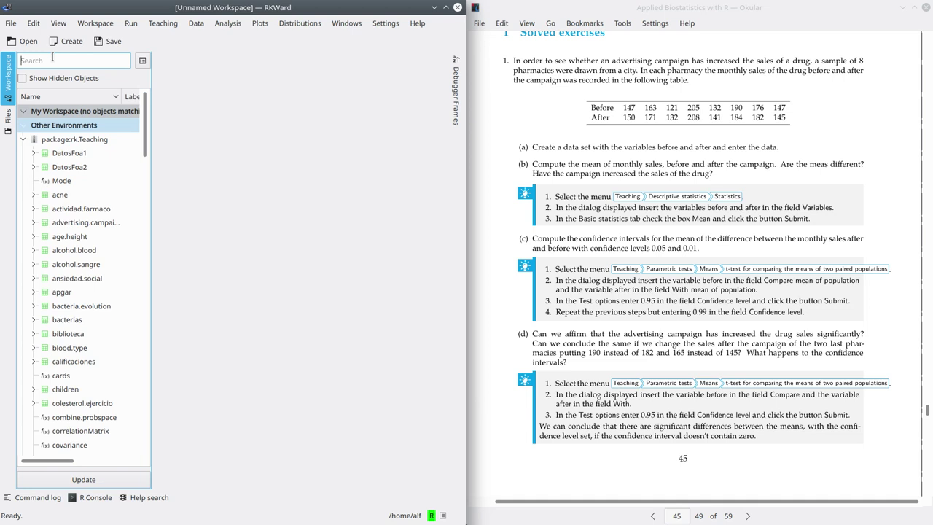
{"action": "type", "text": "a"}
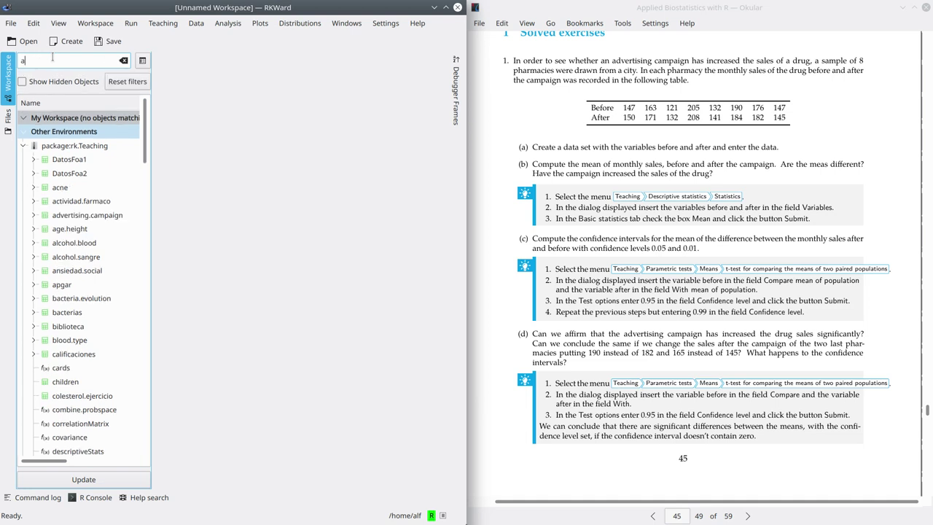
{"action": "type", "text": "dver"}
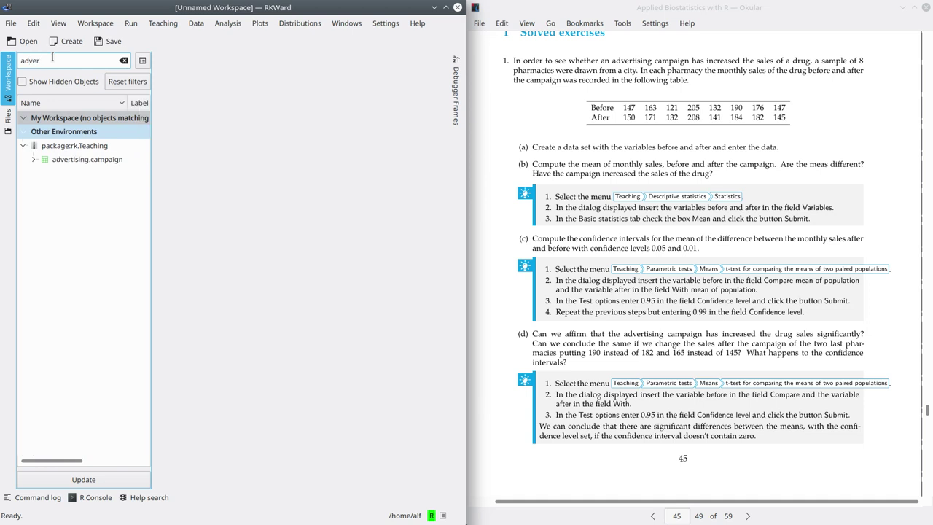
Step: Copy the advertising.campaign data set from rk.Teaching to .GlobalEnv and open the copy in the data editor
{"action": "left_click", "coordinate": [87, 160]}
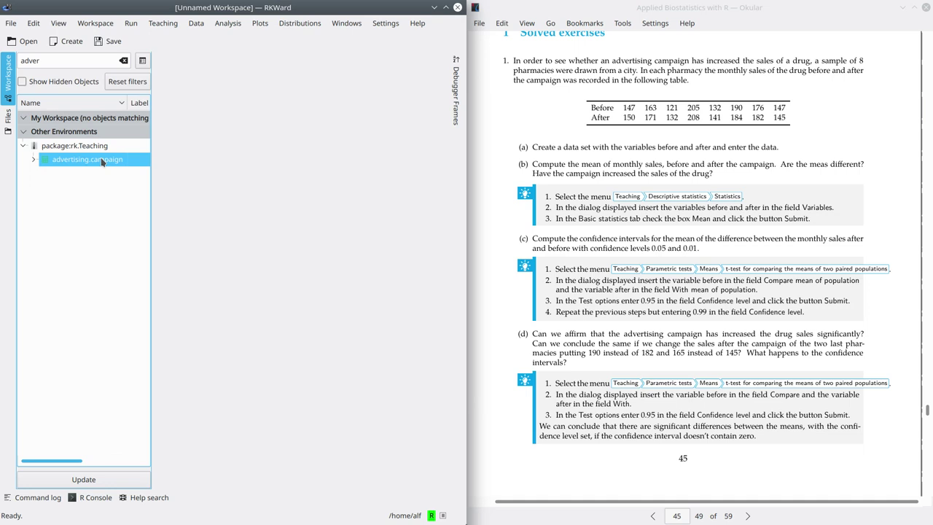
{"action": "right_click", "coordinate": [76, 163]}
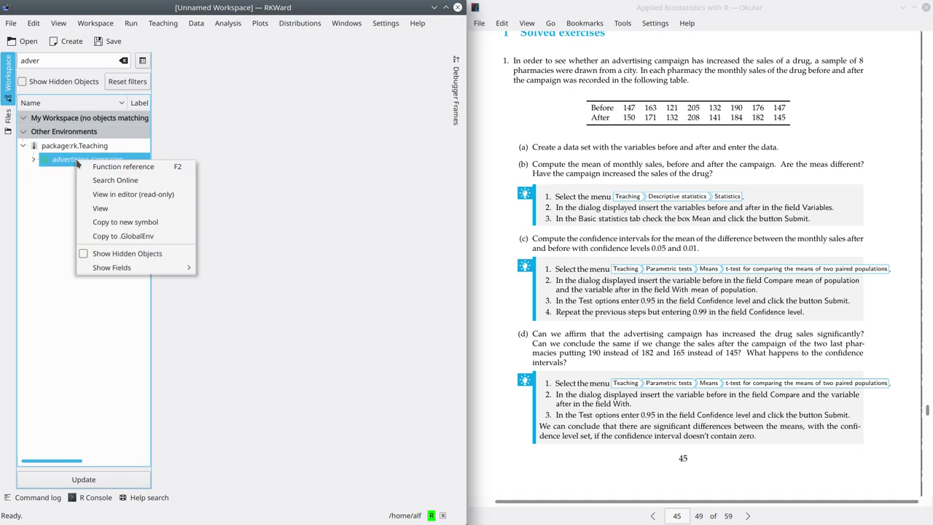
{"action": "left_click", "coordinate": [122, 236]}
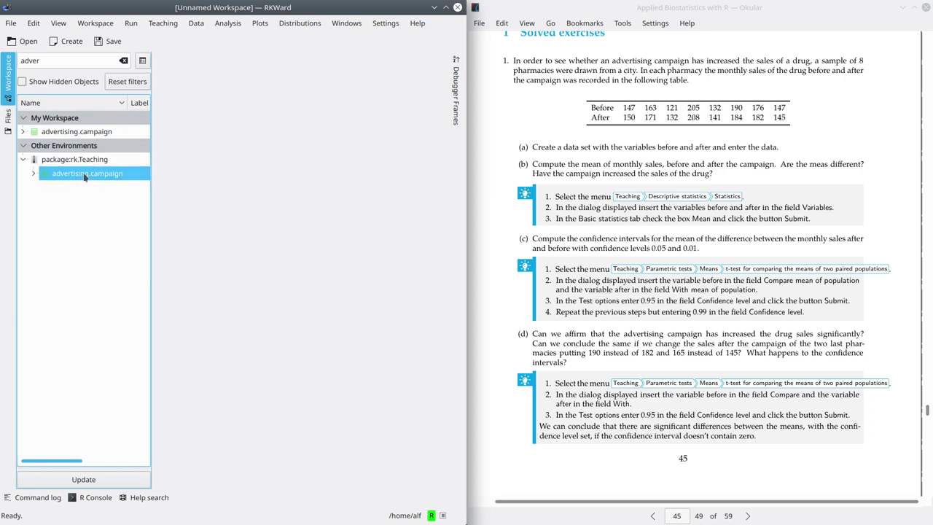
{"action": "double_click", "coordinate": [66, 134]}
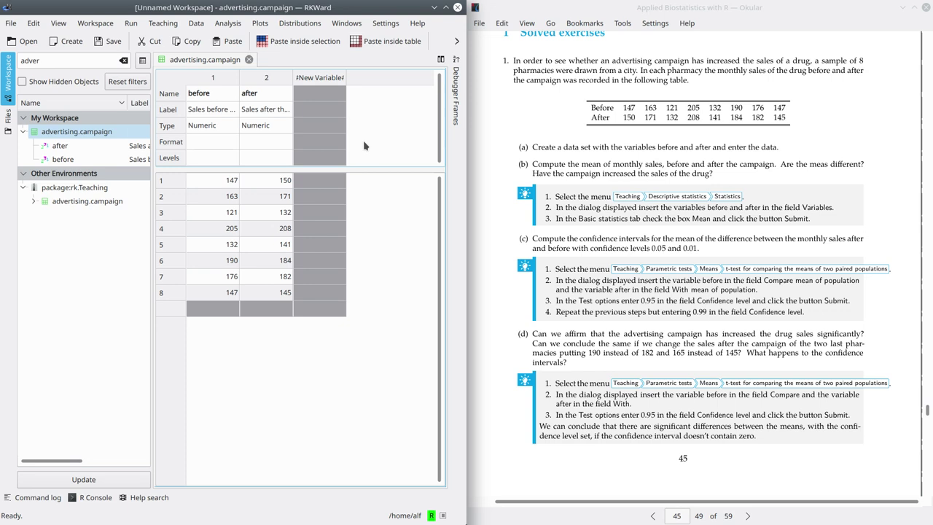
Step: Start the Teaching descriptive statistics analysis with after and before from advertising.campaign as its variables
{"action": "left_click", "coordinate": [157, 22]}
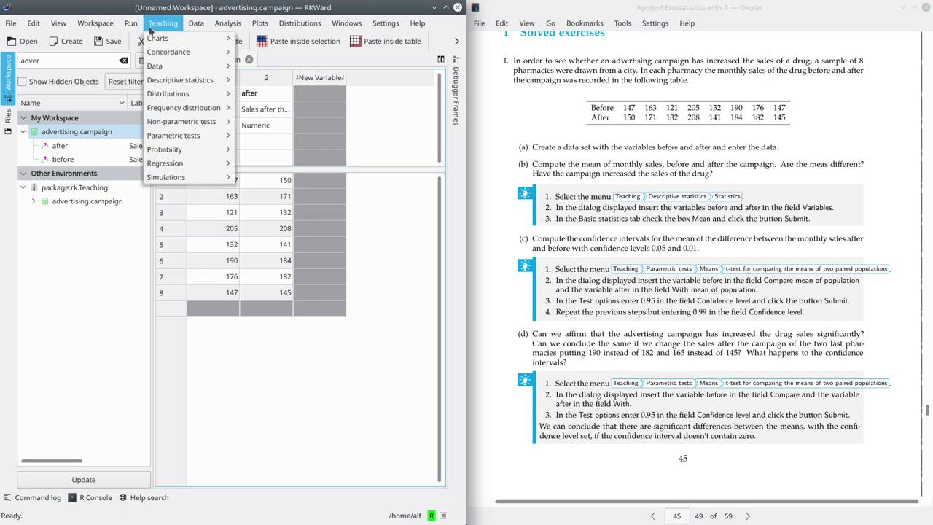
{"action": "mouse_move", "coordinate": [181, 85]}
{"action": "left_click", "coordinate": [253, 80]}
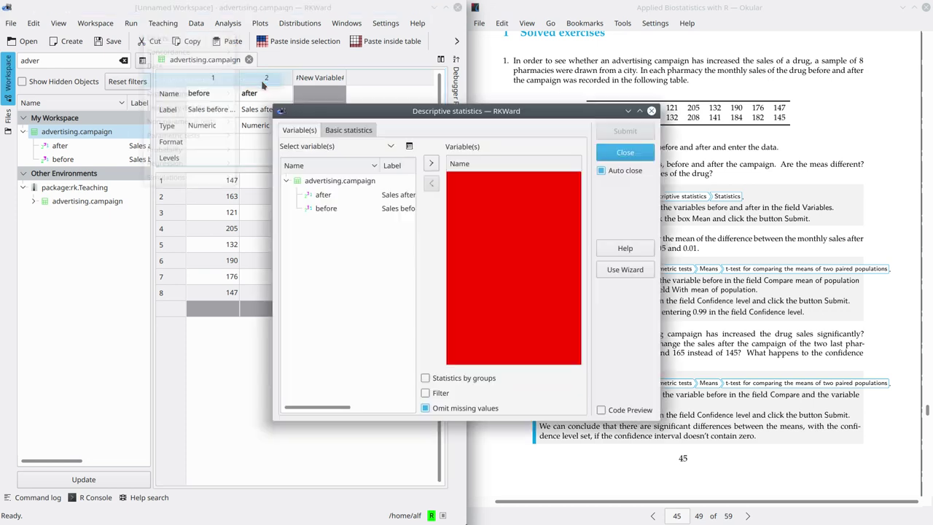
{"action": "left_click", "coordinate": [326, 196]}
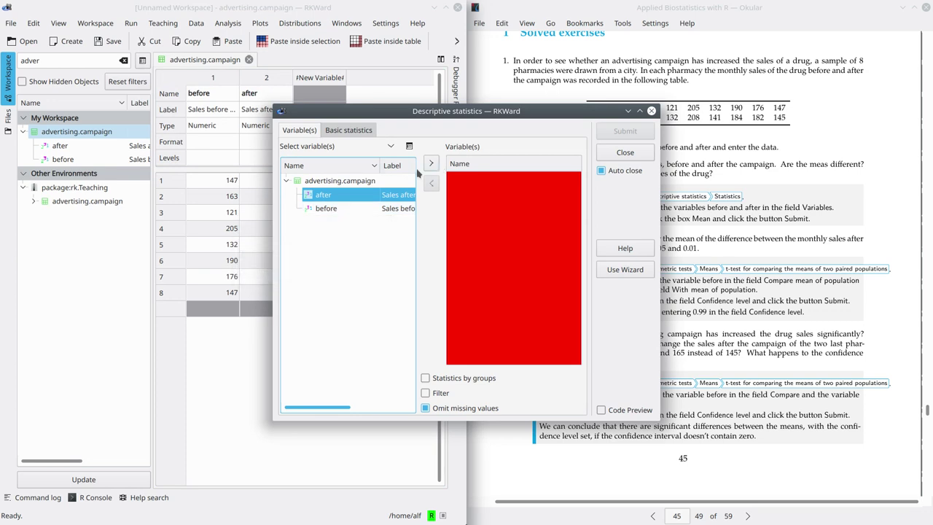
{"action": "double_click", "coordinate": [339, 195]}
{"action": "left_click", "coordinate": [326, 209]}
{"action": "left_click", "coordinate": [431, 163]}
Step: Request only the arithmetic mean, submit the analysis and highlight the mean of after in the output
{"action": "left_click", "coordinate": [343, 132]}
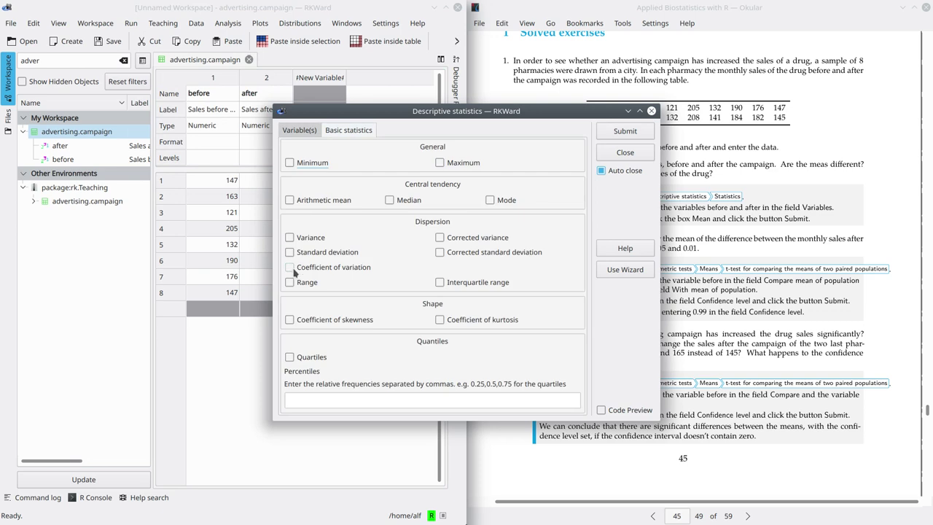
{"action": "left_click", "coordinate": [290, 201]}
{"action": "left_click", "coordinate": [601, 136]}
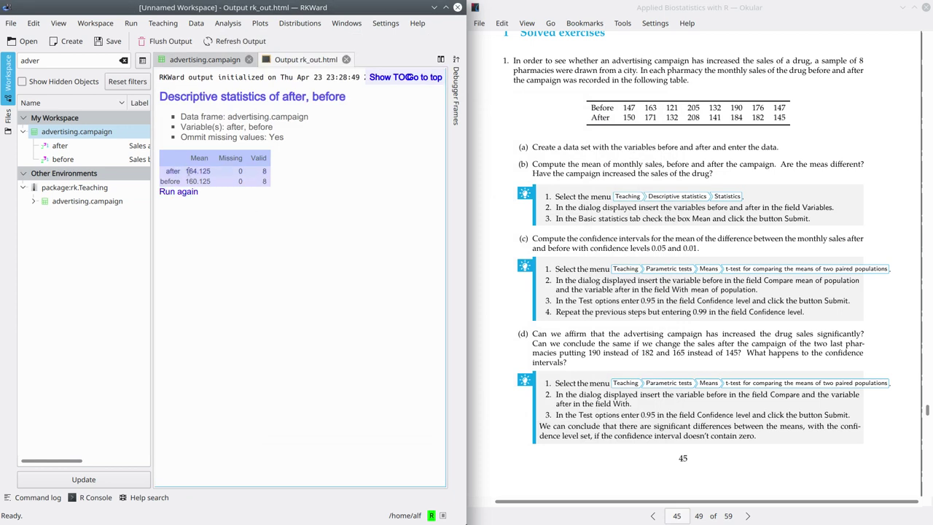
{"action": "left_click_drag", "start_coordinate": [185, 170], "coordinate": [211, 171]}
Step: Set up a Teaching variable calculation on the advertising.campaign data frame with the expression after-before
{"action": "scroll", "coordinate": [601, 202], "scroll_direction": "down", "scroll_amount": 2}
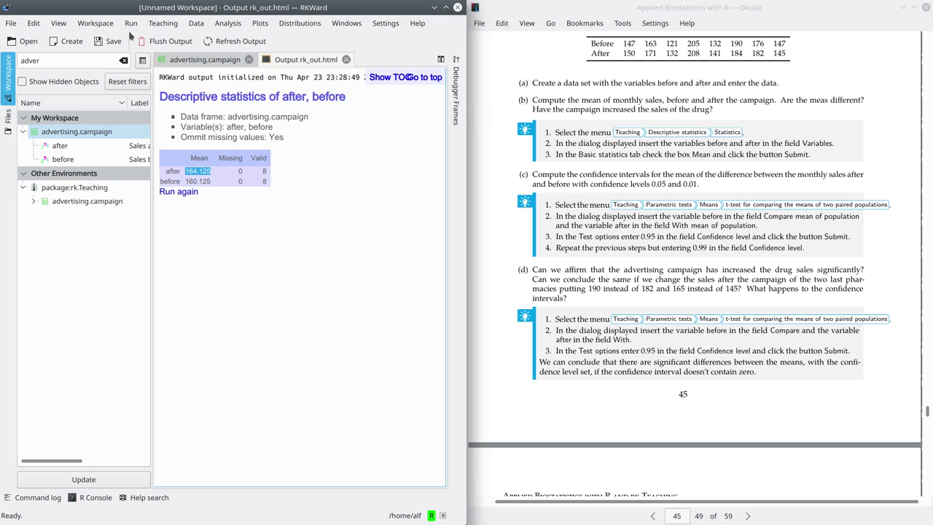
{"action": "left_click", "coordinate": [157, 24]}
{"action": "mouse_move", "coordinate": [173, 68]}
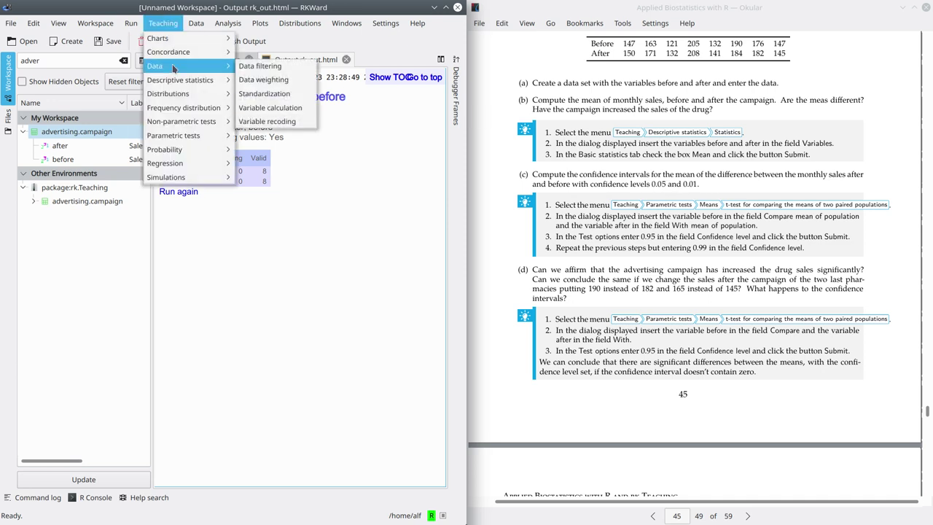
{"action": "left_click", "coordinate": [290, 115]}
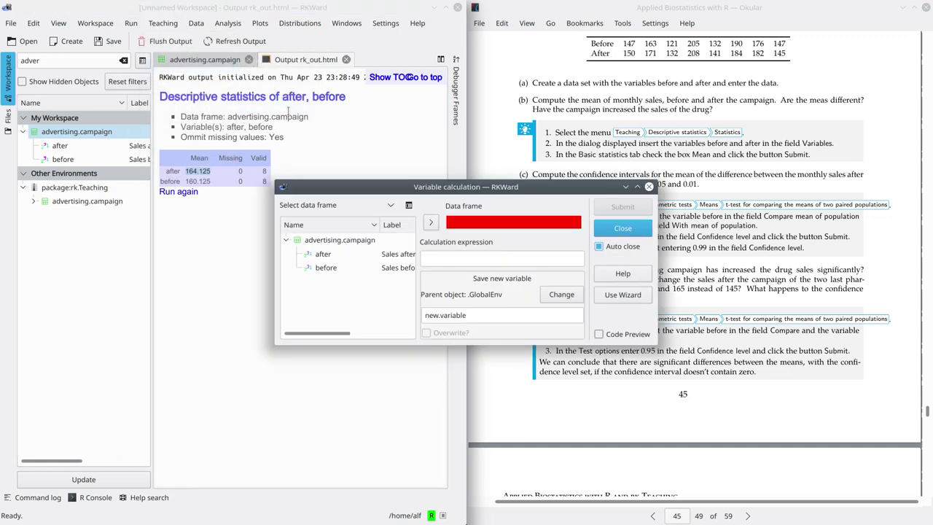
{"action": "left_click", "coordinate": [321, 240]}
{"action": "left_click", "coordinate": [432, 223]}
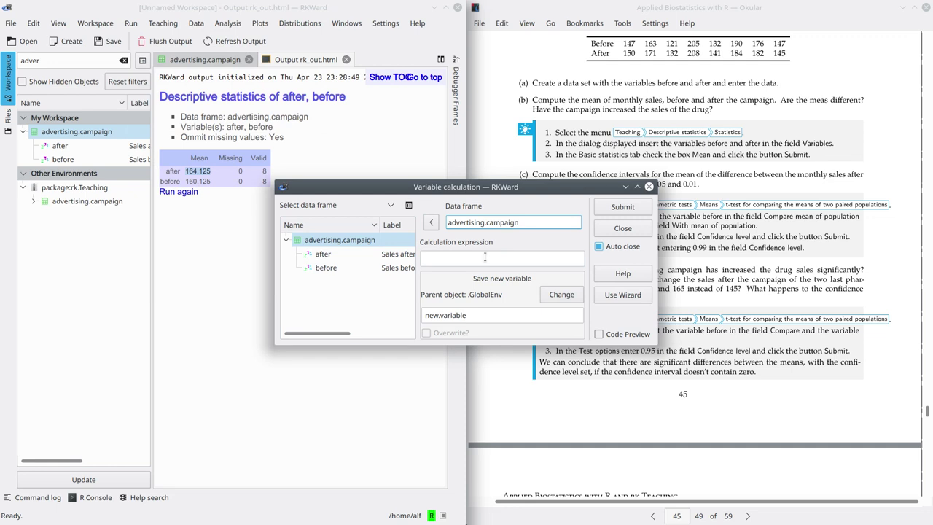
{"action": "left_click", "coordinate": [481, 260]}
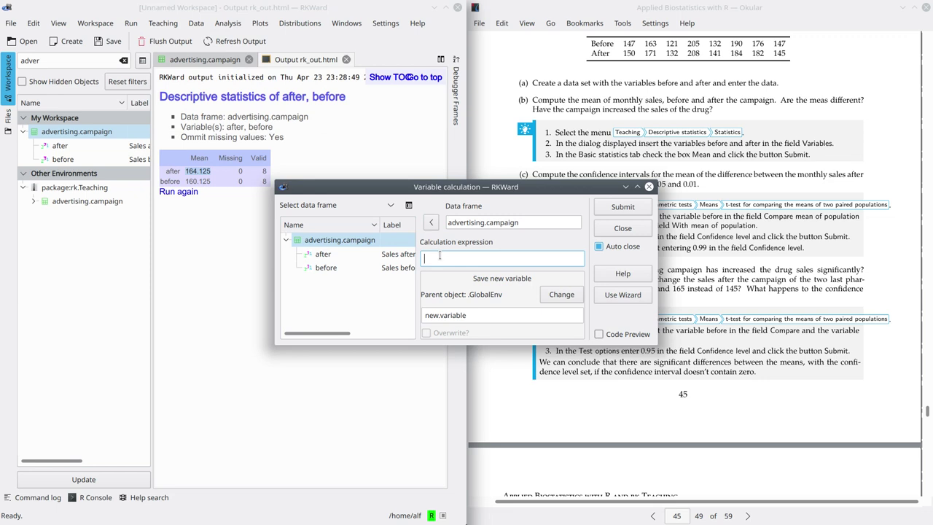
{"action": "type", "text": "after-before"}
Step: Save the calculated variable as increment.sales inside advertising.campaign, submit the calculation and show the data set
{"action": "left_click_drag", "start_coordinate": [473, 315], "coordinate": [423, 315]}
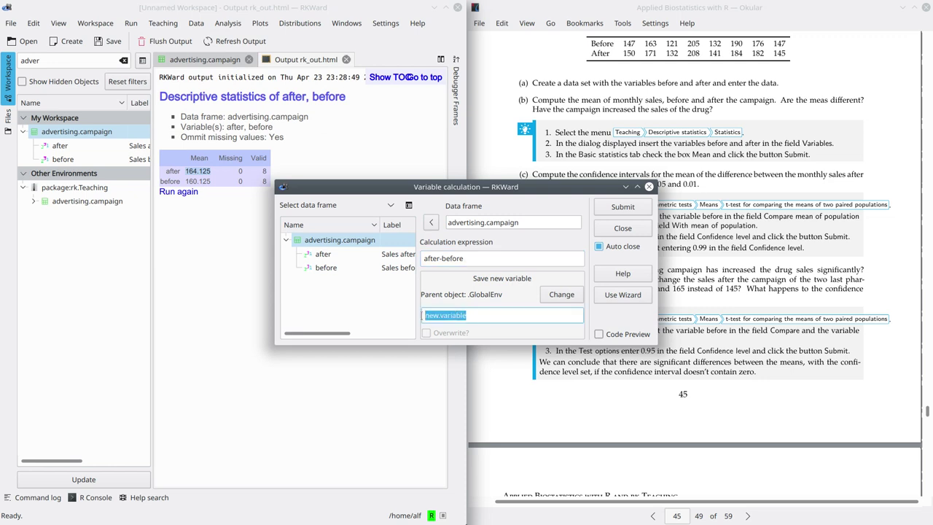
{"action": "type", "text": "increment.sales"}
{"action": "left_click", "coordinate": [560, 299]}
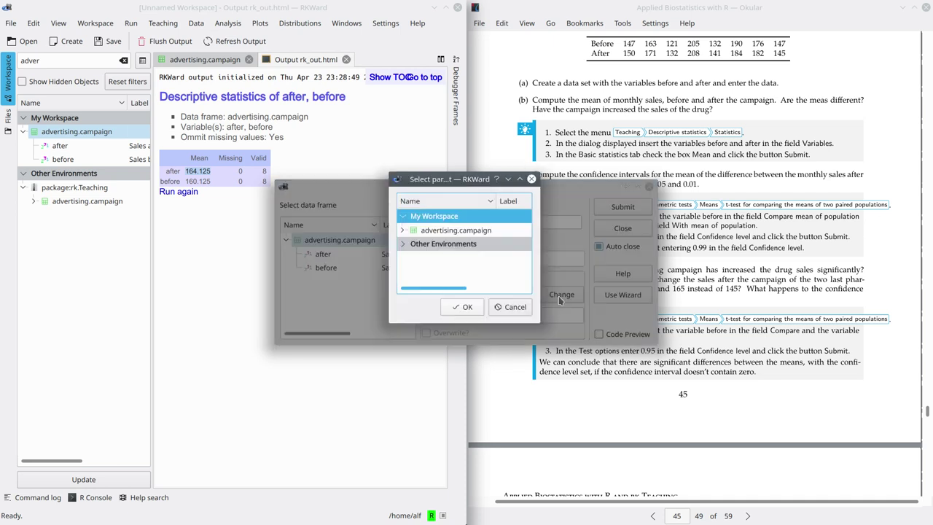
{"action": "left_click", "coordinate": [448, 230]}
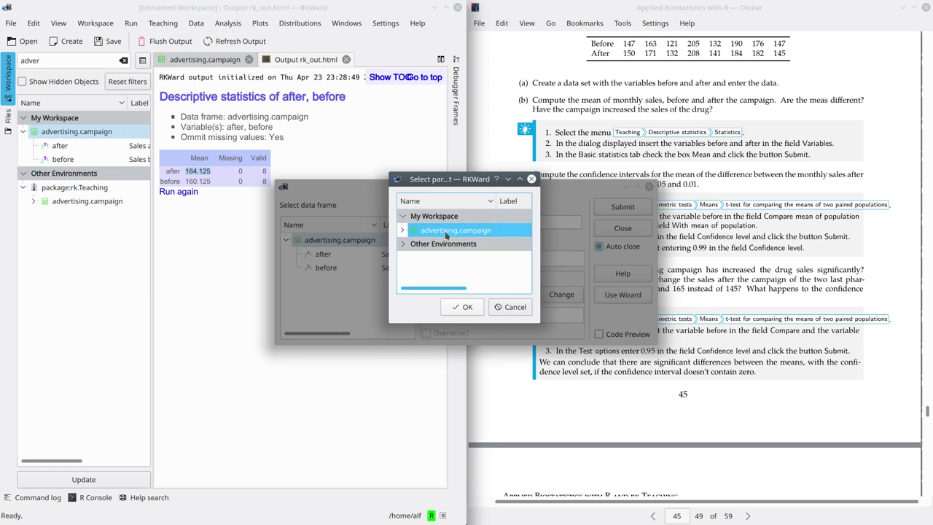
{"action": "left_click", "coordinate": [468, 309]}
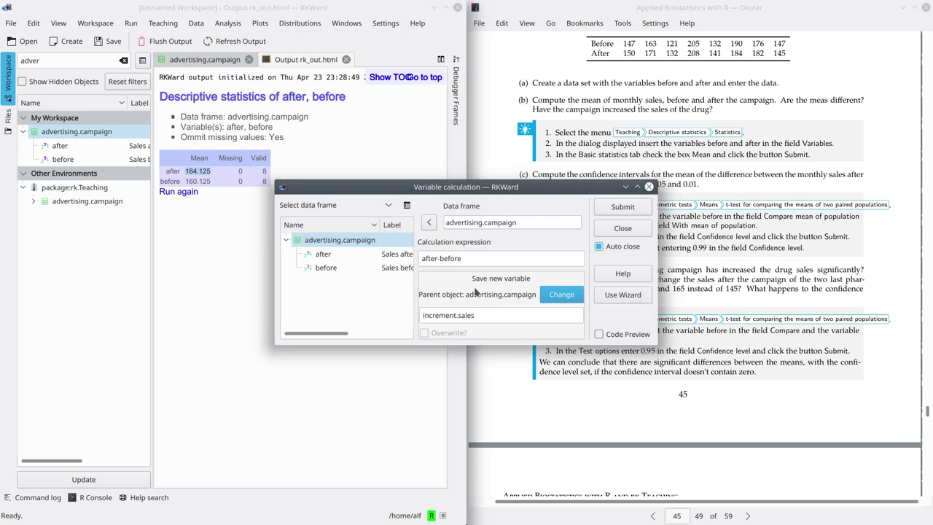
{"action": "left_click", "coordinate": [622, 207]}
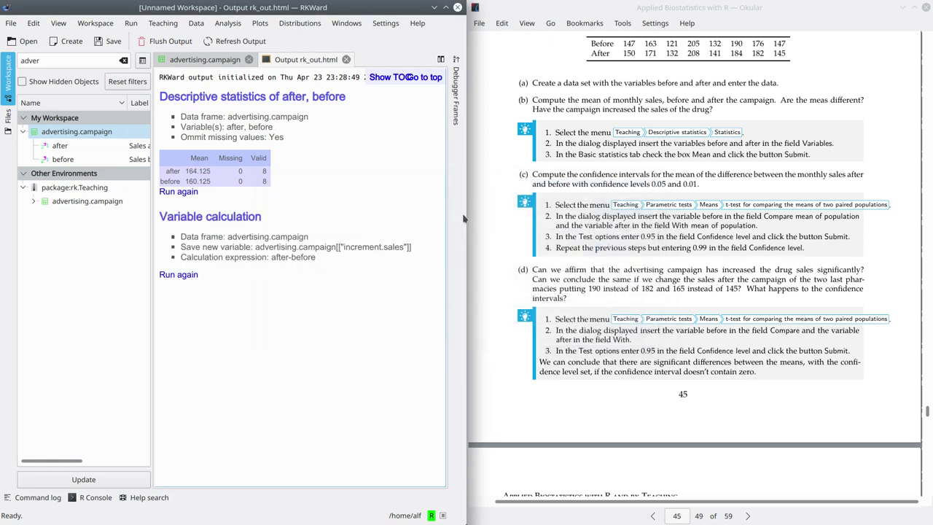
{"action": "left_click", "coordinate": [202, 63]}
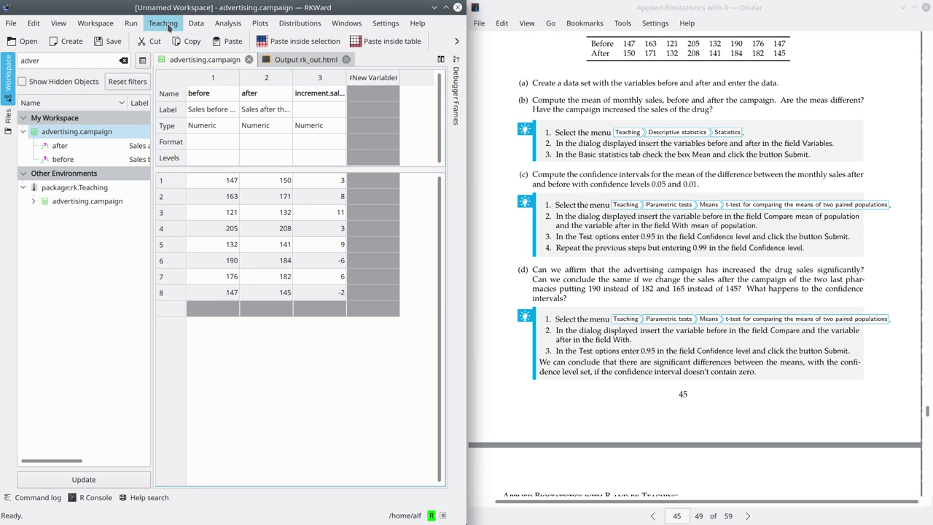
Step: Start a t-test for the mean of one population with increment.sales as the tested variable
{"action": "left_click", "coordinate": [170, 27]}
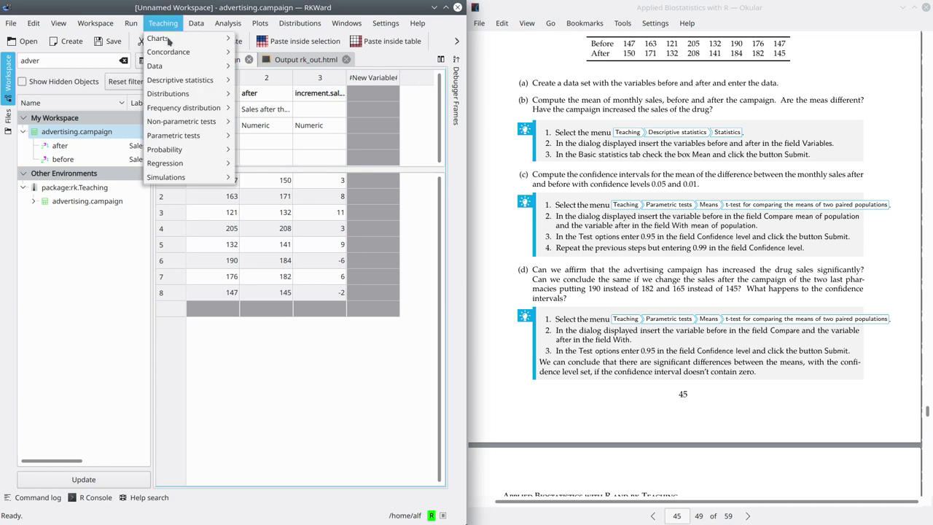
{"action": "mouse_move", "coordinate": [180, 140]}
{"action": "mouse_move", "coordinate": [259, 140]}
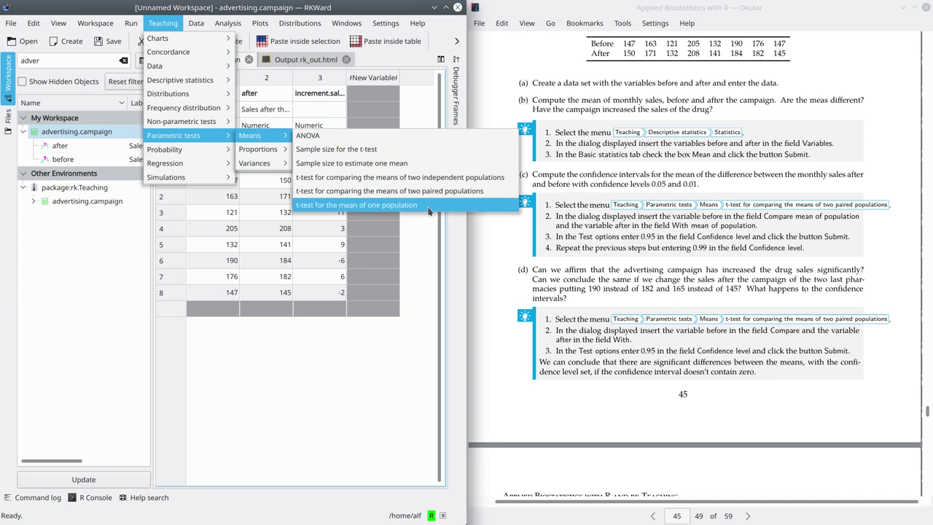
{"action": "left_click", "coordinate": [430, 210]}
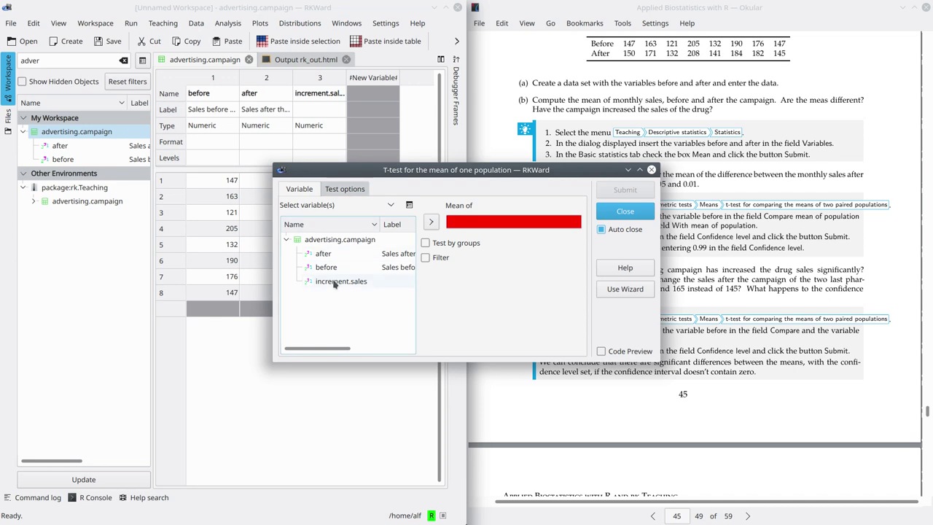
{"action": "left_click", "coordinate": [337, 282]}
{"action": "left_click", "coordinate": [431, 223]}
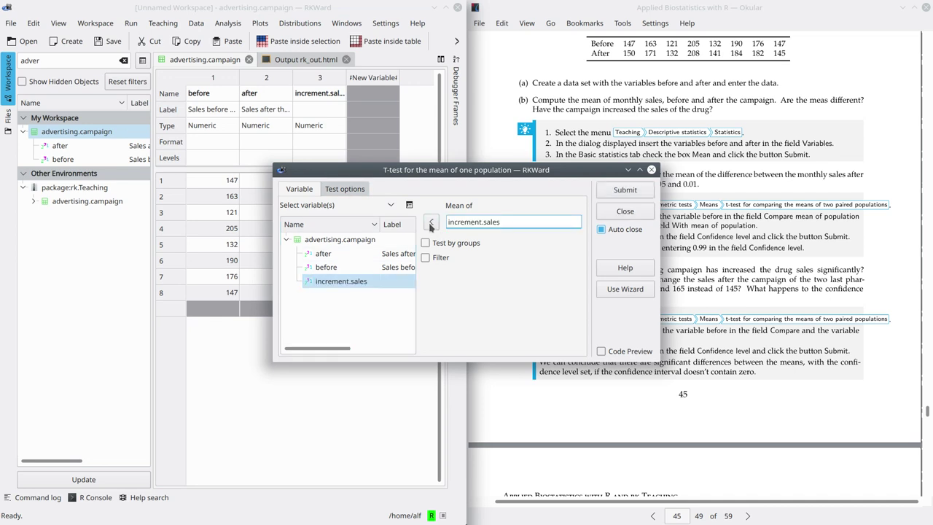
Step: Submit the increment.sales t-test with null mean 0, two-sided alternative and 0.95 confidence level, and show its confidence interval in the output
{"action": "left_click", "coordinate": [346, 190]}
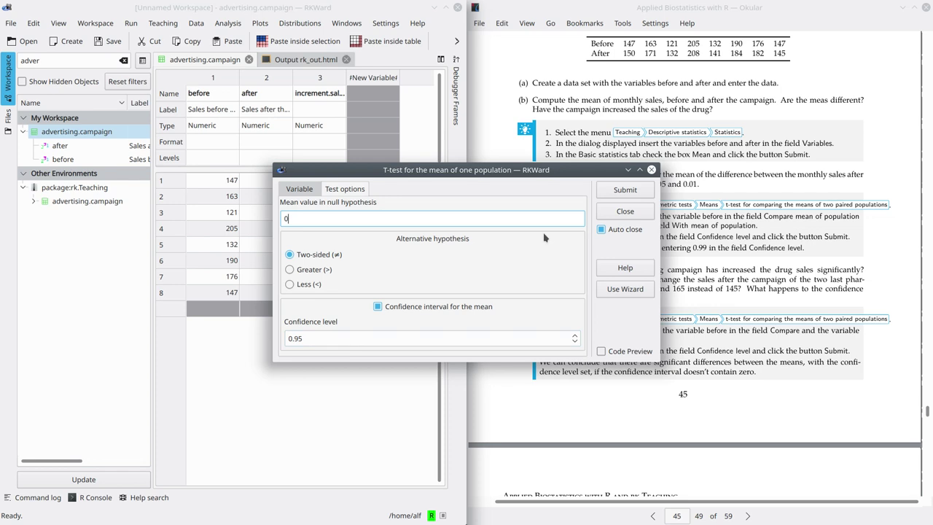
{"action": "left_click", "coordinate": [627, 192]}
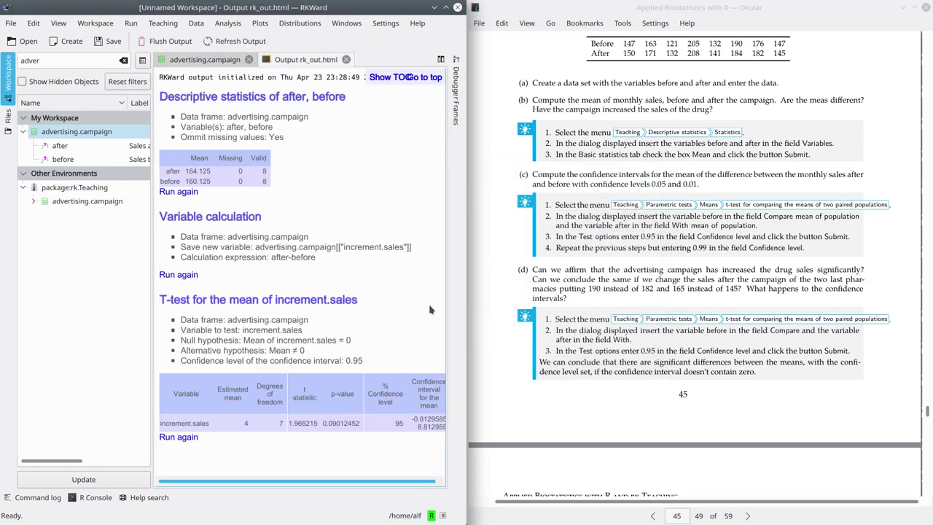
{"action": "left_click_drag", "start_coordinate": [350, 481], "coordinate": [417, 399]}
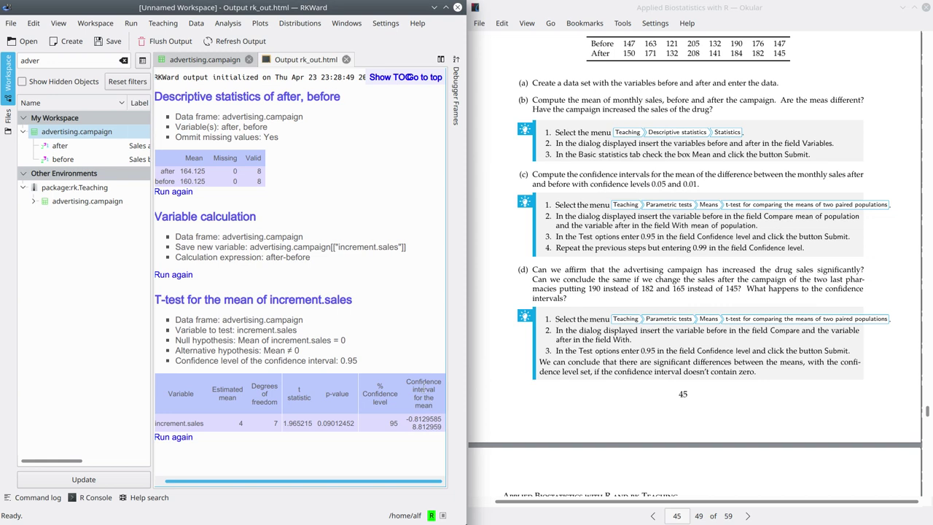
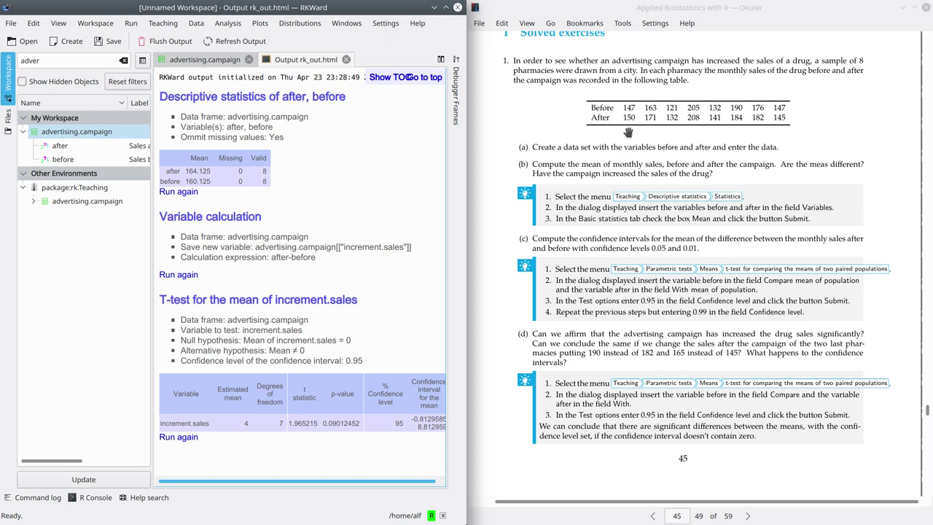
Step: Run a two-sided t-test for two paired populations comparing the mean of after with before at confidence level 0.95
{"action": "left_click", "coordinate": [163, 23]}
{"action": "mouse_move", "coordinate": [175, 138]}
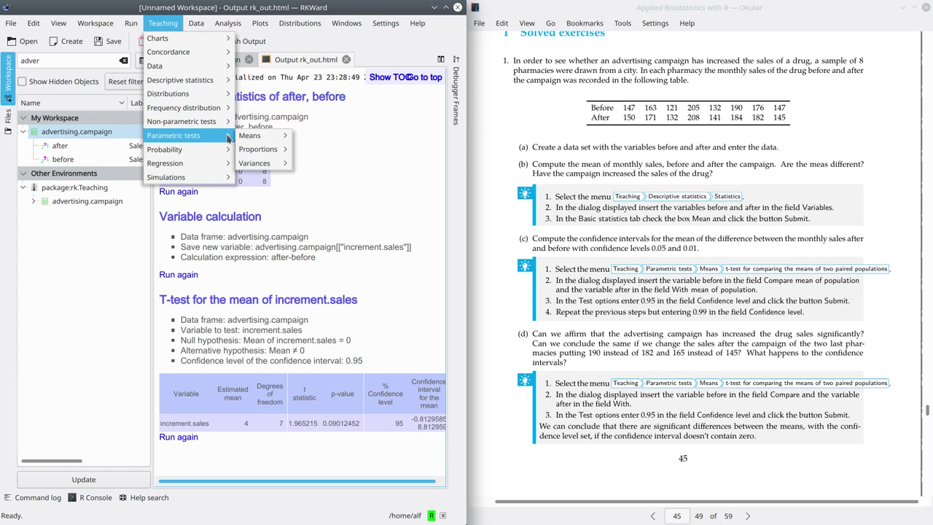
{"action": "mouse_move", "coordinate": [263, 139]}
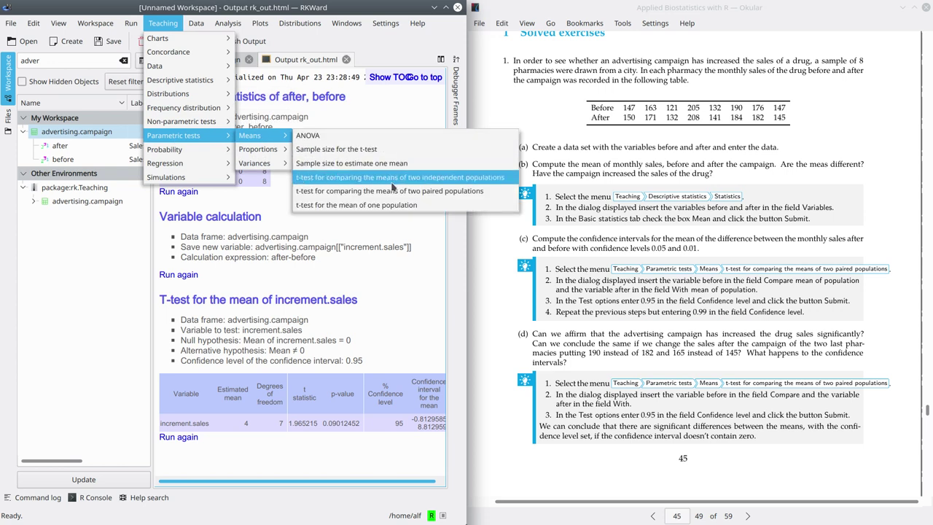
{"action": "left_click", "coordinate": [489, 197]}
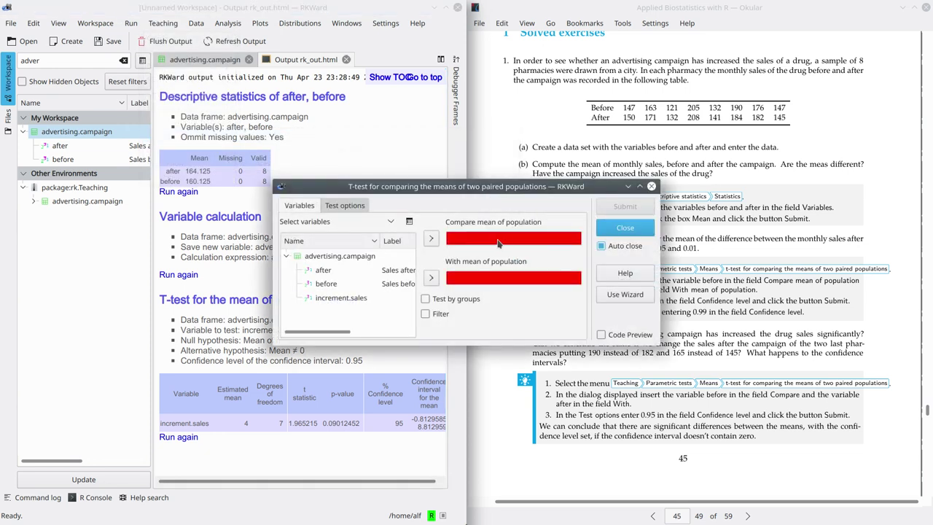
{"action": "double_click", "coordinate": [323, 270]}
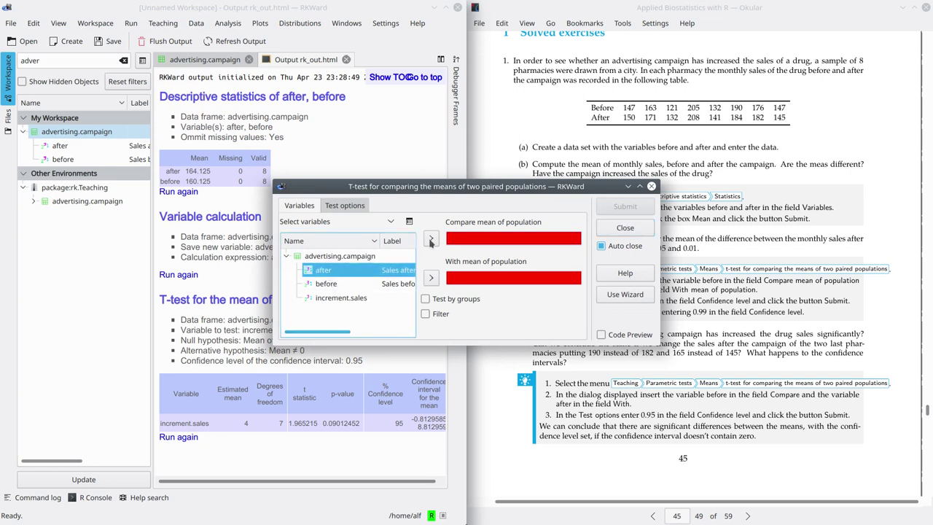
{"action": "double_click", "coordinate": [326, 283]}
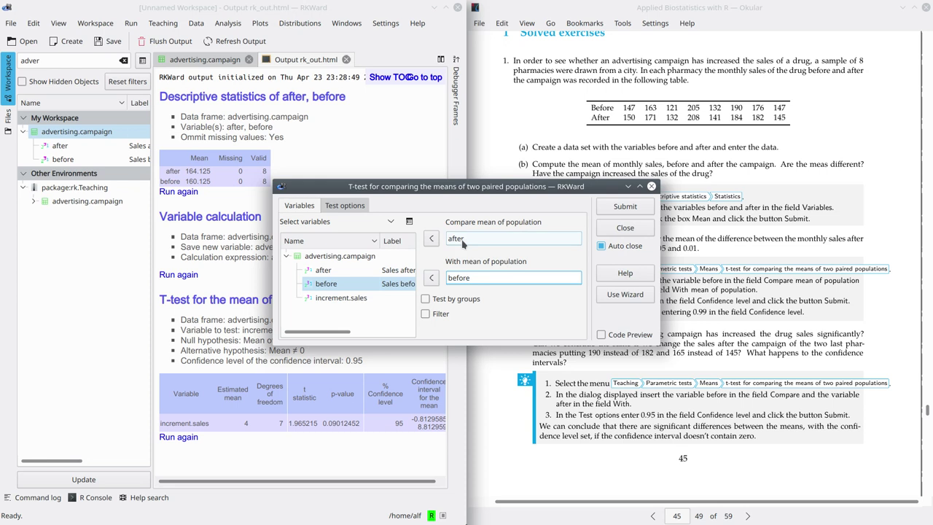
{"action": "left_click", "coordinate": [343, 207]}
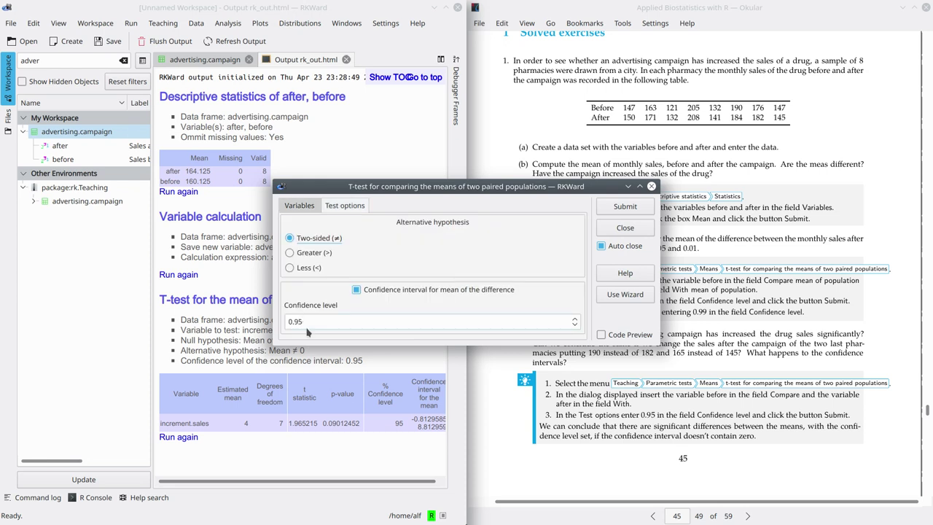
{"action": "left_click", "coordinate": [626, 208]}
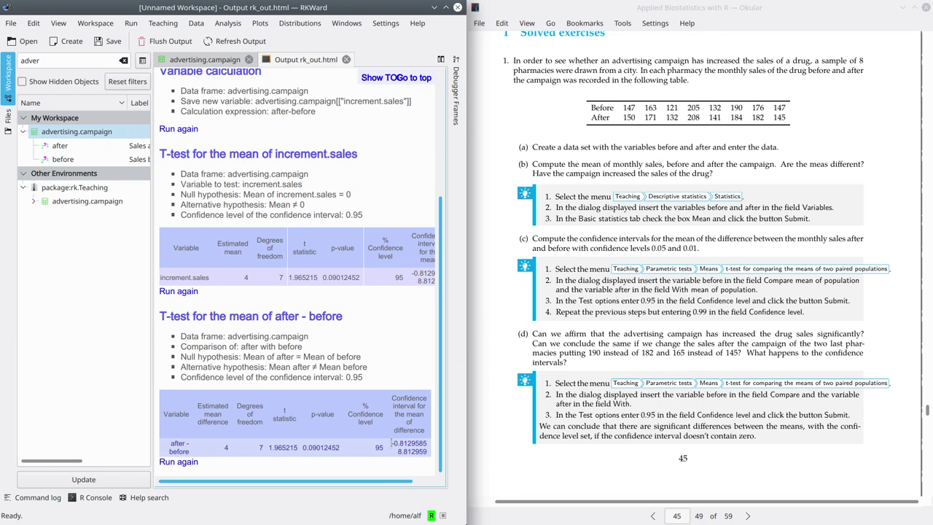
Step: Highlight the confidence interval for the mean of the difference in the paired after - before test output
{"action": "left_click_drag", "start_coordinate": [392, 443], "coordinate": [423, 445]}
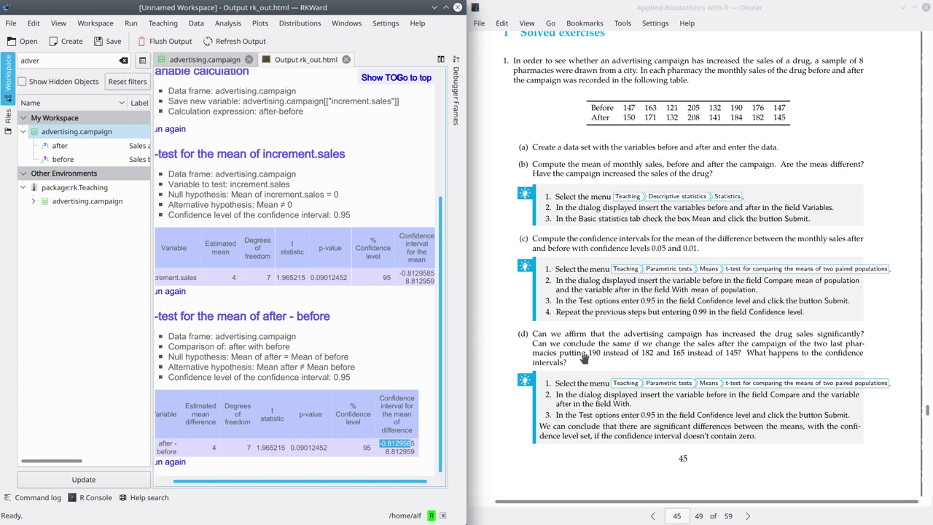
{"action": "left_click", "coordinate": [381, 442]}
{"action": "left_click_drag", "start_coordinate": [381, 442], "coordinate": [419, 441]}
{"action": "left_click", "coordinate": [425, 453]}
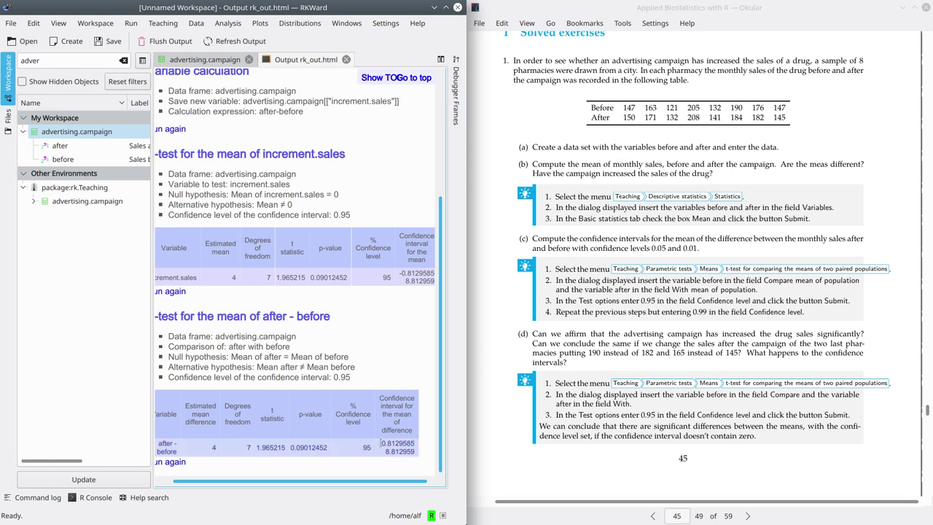
{"action": "left_click_drag", "start_coordinate": [381, 442], "coordinate": [420, 446]}
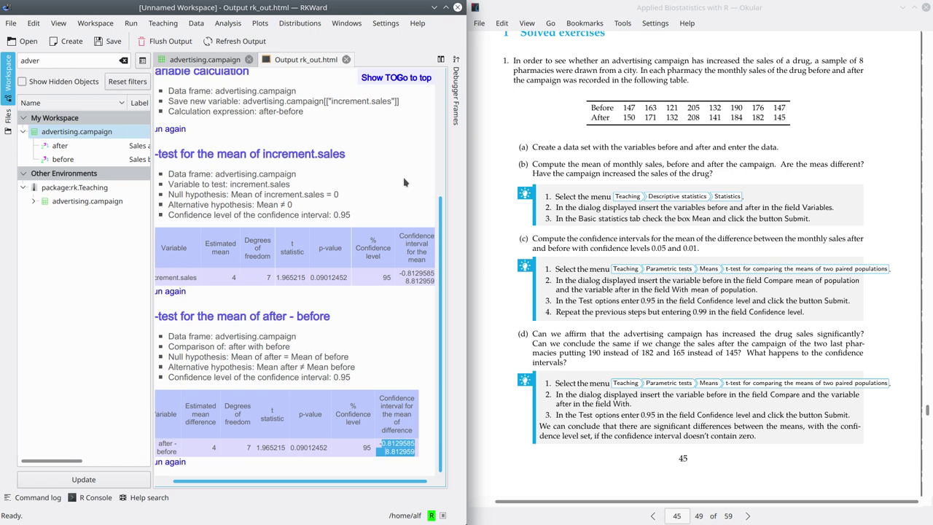
Step: In the advertising.campaign data set, change the after values to 190 in row 7 and 165 in row 8
{"action": "left_click", "coordinate": [189, 62]}
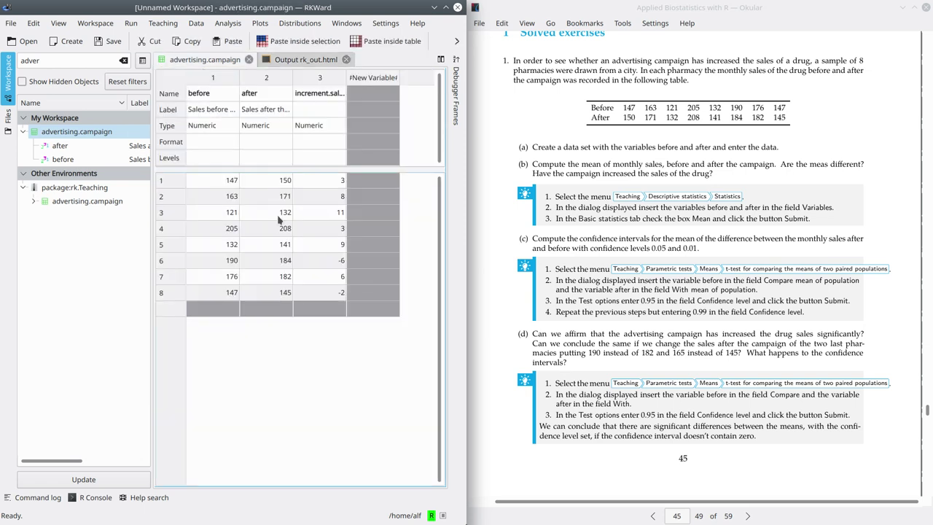
{"action": "left_click", "coordinate": [283, 280]}
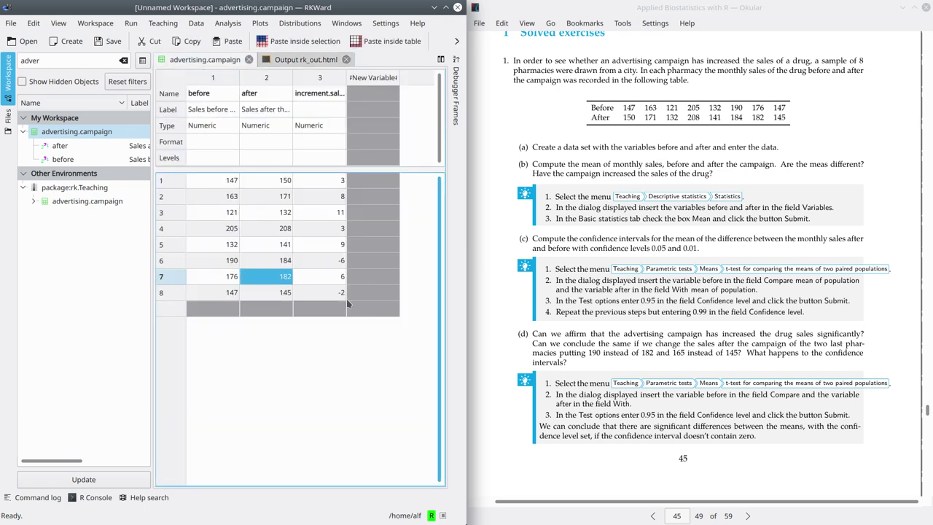
{"action": "double_click", "coordinate": [283, 280]}
{"action": "type", "text": "190"}
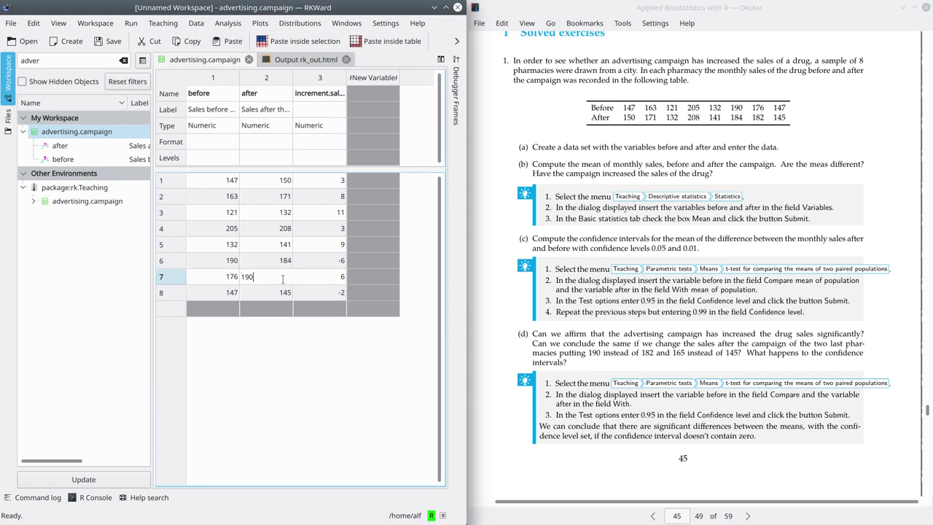
{"action": "left_click", "coordinate": [283, 298]}
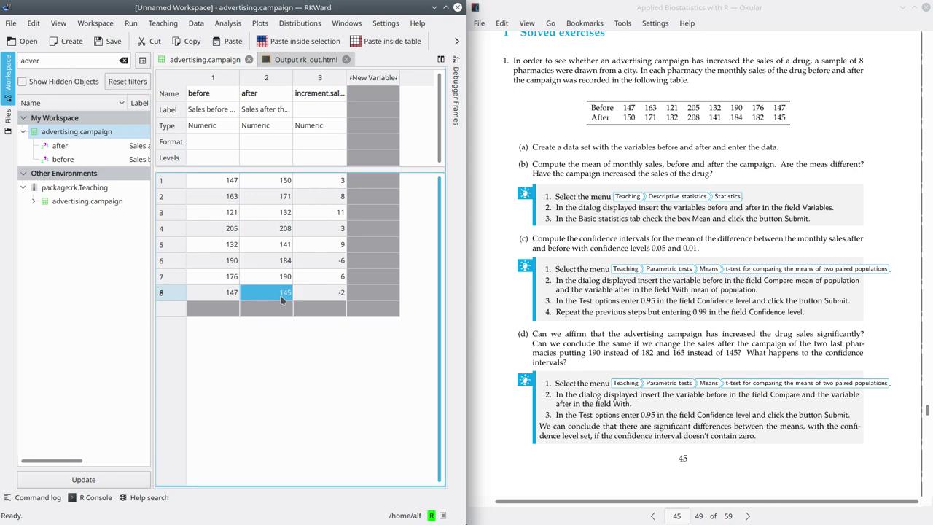
{"action": "double_click", "coordinate": [283, 298]}
{"action": "type", "text": "165"}
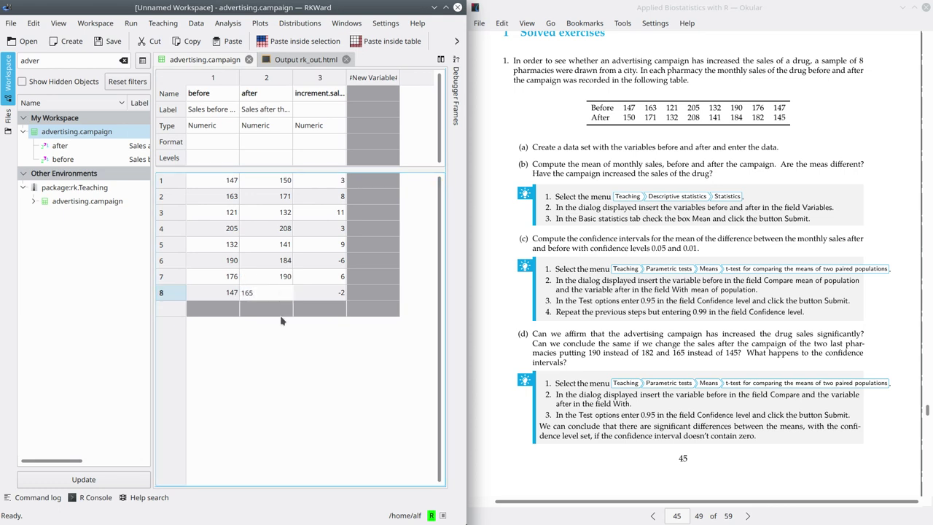
{"action": "left_click", "coordinate": [284, 329]}
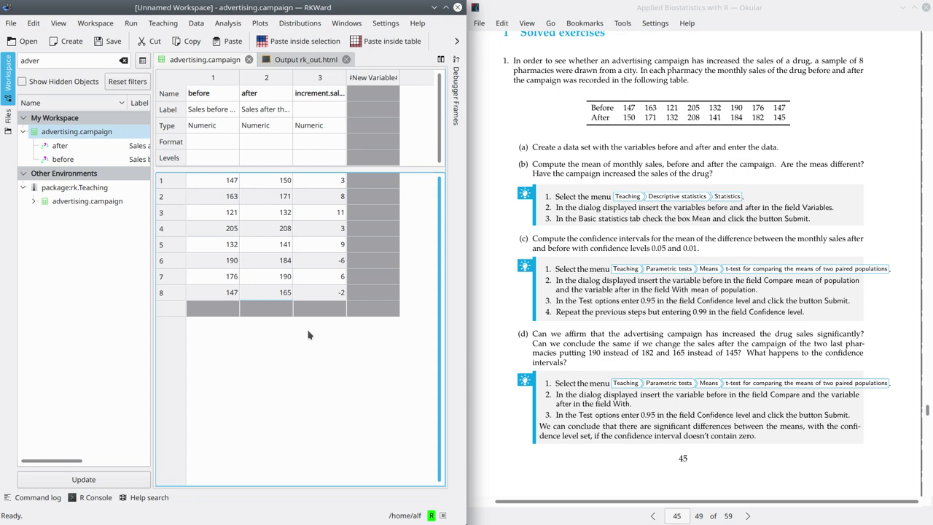
Step: Rerun the paired t-test of after against before on the modified data
{"action": "left_click", "coordinate": [305, 59]}
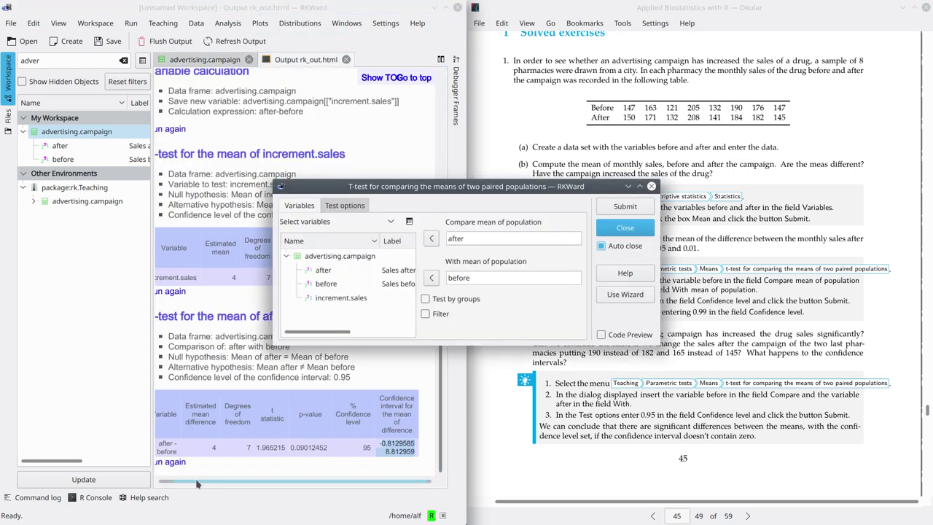
{"action": "left_click_drag", "start_coordinate": [197, 481], "coordinate": [178, 481]}
{"action": "left_click", "coordinate": [535, 337]}
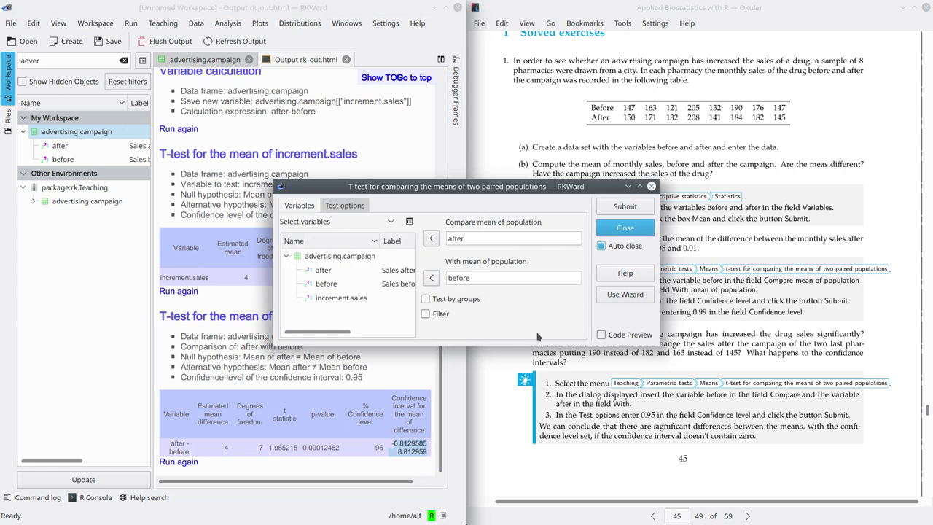
{"action": "left_click", "coordinate": [625, 206]}
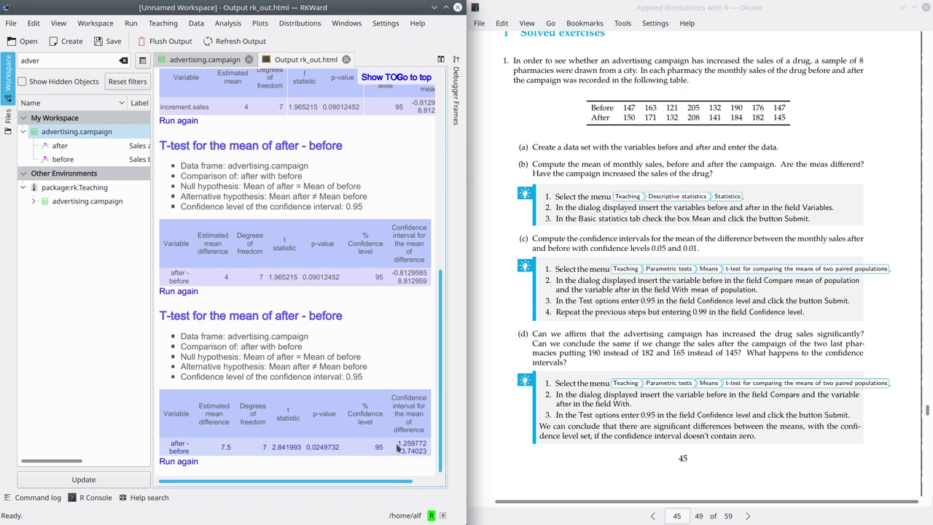
Step: Highlight the confidence interval in the newest after - before test result, and clear the selection
{"action": "double_click", "coordinate": [401, 444]}
{"action": "left_click", "coordinate": [399, 444]}
{"action": "left_click_drag", "start_coordinate": [399, 444], "coordinate": [428, 453]}
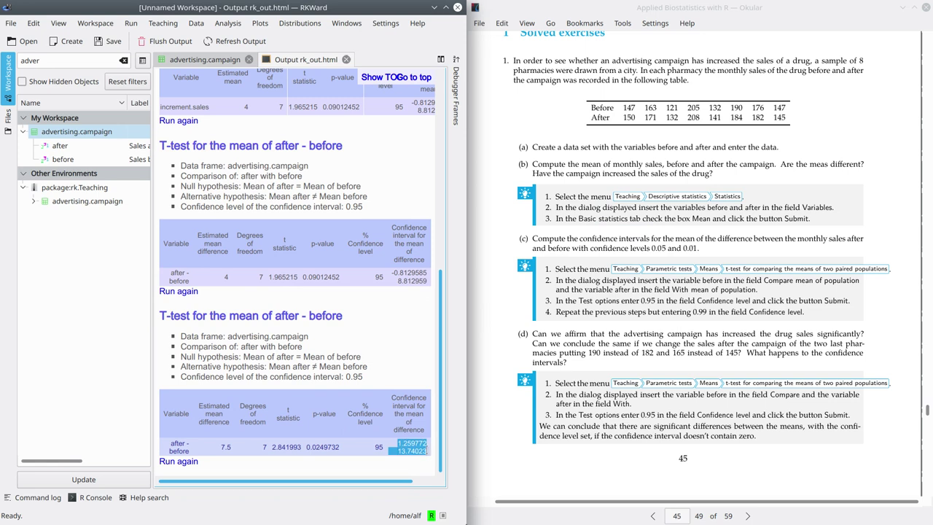
{"action": "left_click", "coordinate": [412, 448]}
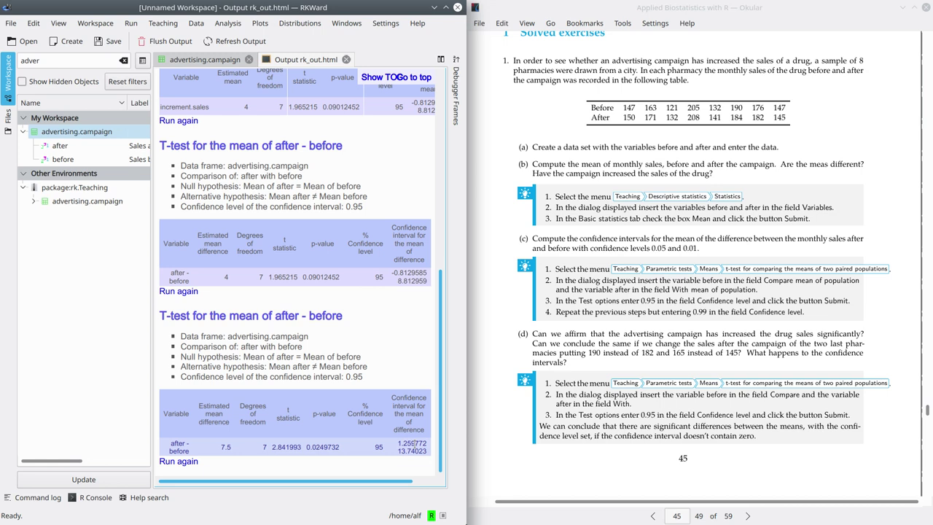
Step: Go to exercise 2 in the document, filter the workspace for milk, copy the rk.Teaching milk data set to .GlobalEnv and open it
{"action": "scroll", "coordinate": [751, 373], "scroll_direction": "down", "scroll_amount": 5}
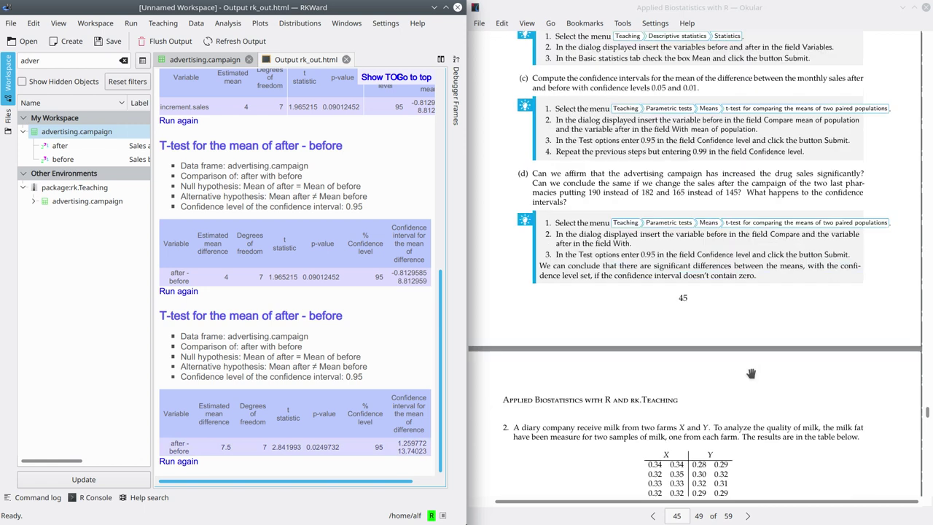
{"action": "scroll", "coordinate": [752, 374], "scroll_direction": "down", "scroll_amount": 5}
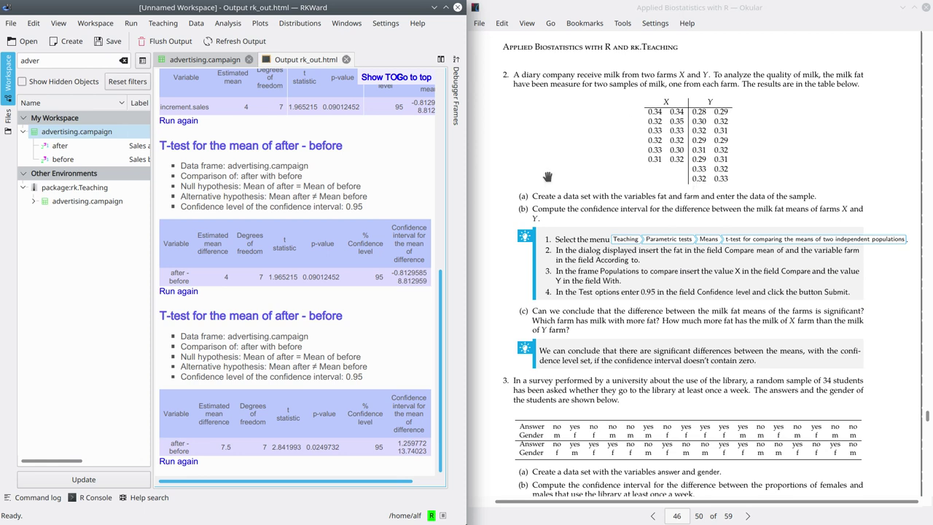
{"action": "left_click", "coordinate": [12, 66]}
{"action": "type", "text": "milk"}
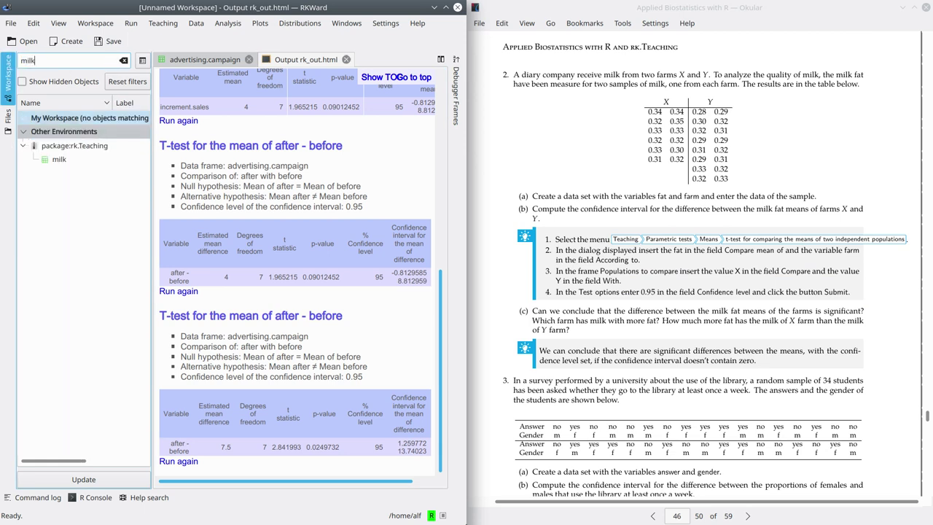
{"action": "right_click", "coordinate": [59, 159]}
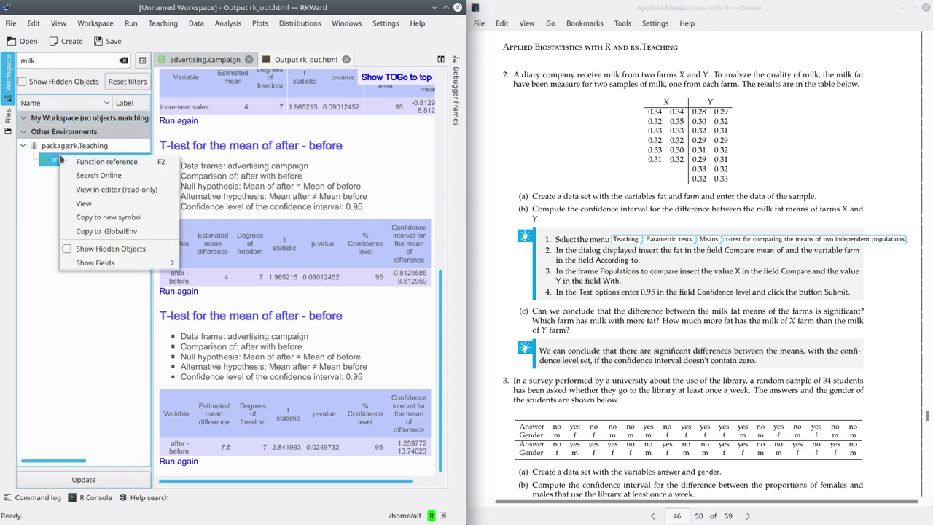
{"action": "left_click", "coordinate": [104, 232]}
{"action": "double_click", "coordinate": [52, 133]}
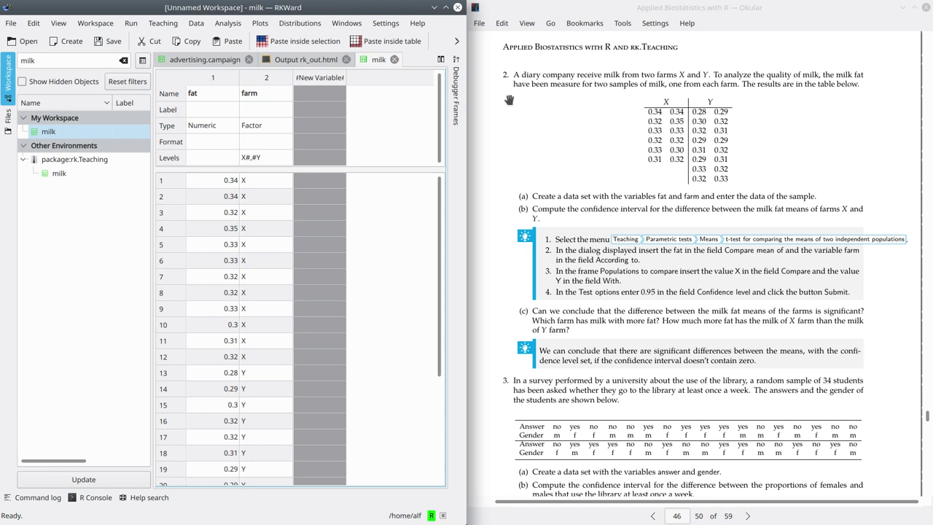
Step: Start a t-test for comparing the means of two independent populations, comparing means of fat according to farm from the milk data set
{"action": "left_click", "coordinate": [155, 26]}
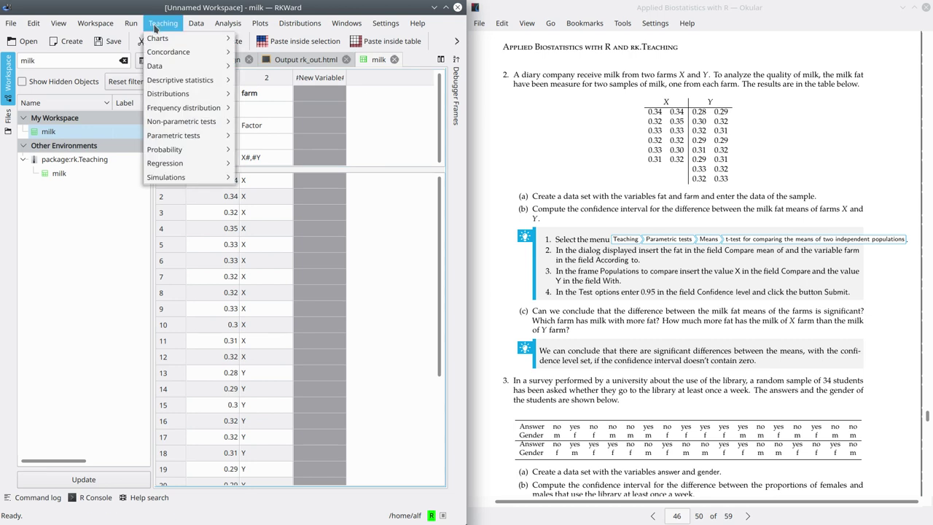
{"action": "mouse_move", "coordinate": [175, 136]}
{"action": "mouse_move", "coordinate": [252, 138]}
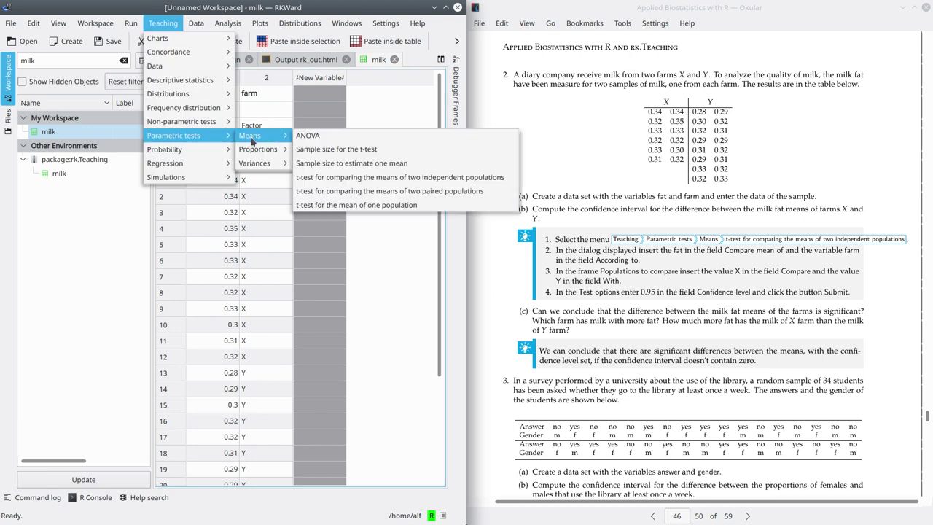
{"action": "left_click", "coordinate": [394, 181]}
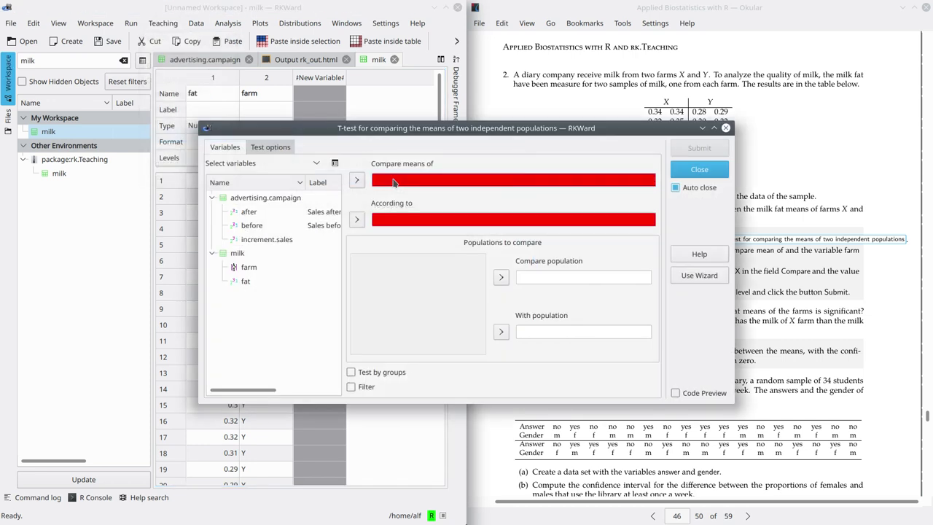
{"action": "left_click", "coordinate": [252, 282]}
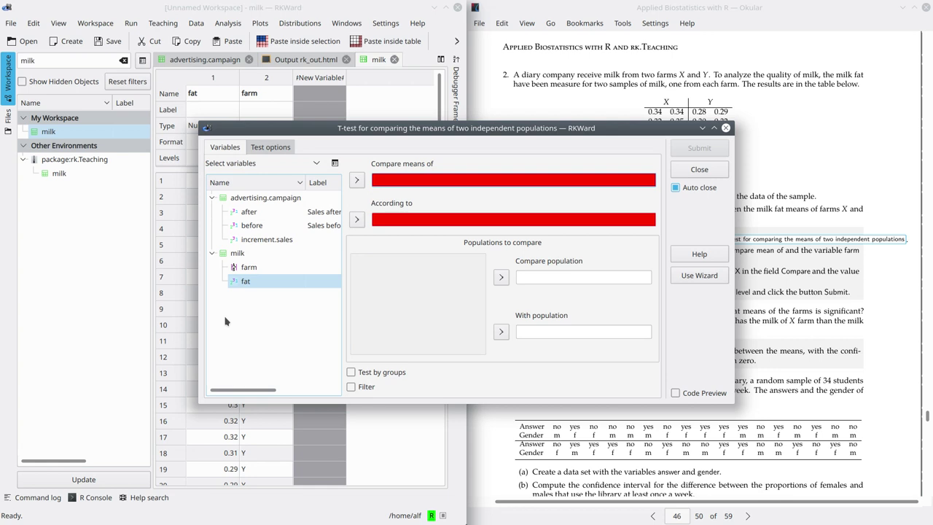
{"action": "left_click", "coordinate": [357, 182]}
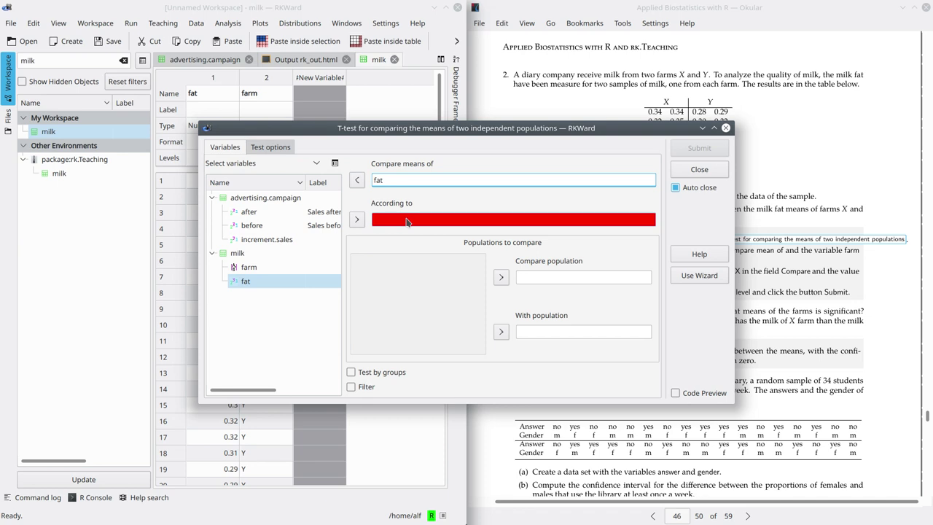
{"action": "left_click", "coordinate": [259, 268]}
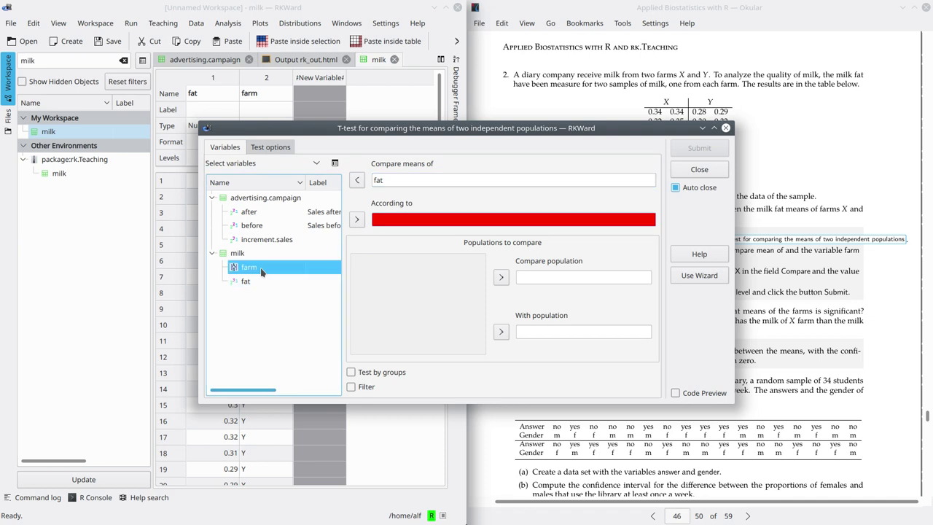
{"action": "left_click", "coordinate": [356, 221]}
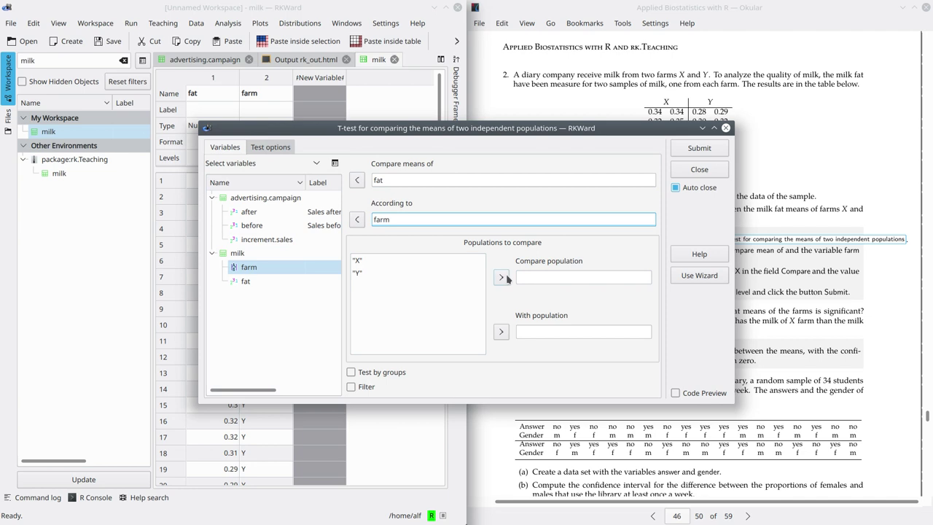
Step: Compare population "X" with population "Y" at a confidence level of 0.95 and run the test
{"action": "left_click", "coordinate": [396, 264]}
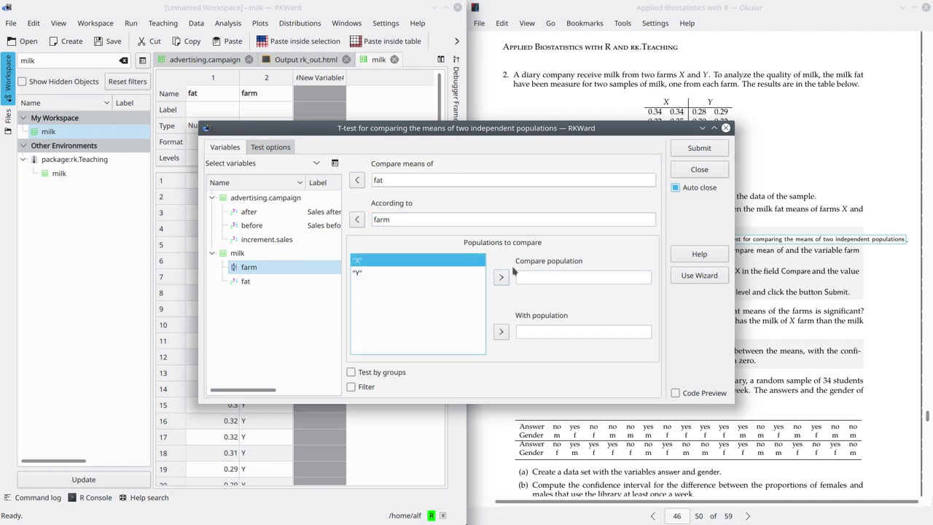
{"action": "left_click", "coordinate": [501, 278]}
{"action": "left_click", "coordinate": [387, 276]}
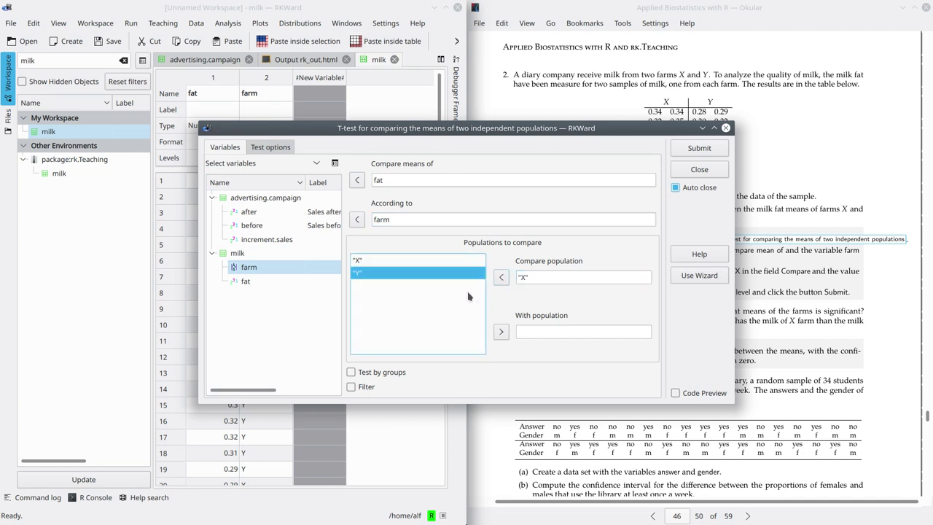
{"action": "left_click", "coordinate": [501, 331]}
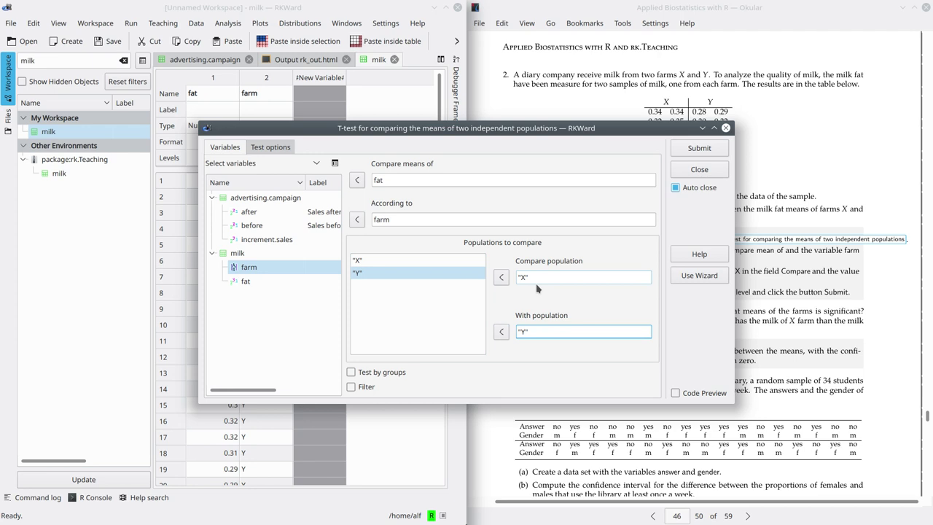
{"action": "left_click", "coordinate": [276, 148]}
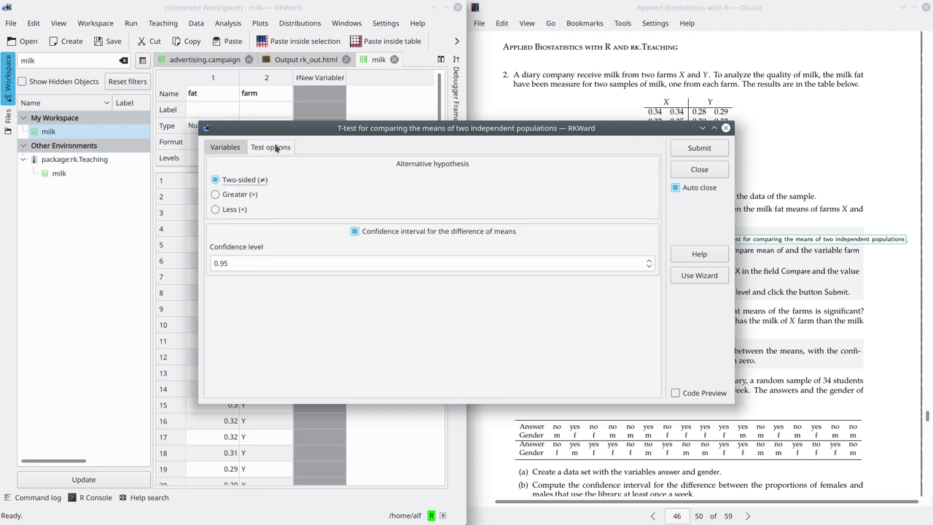
{"action": "left_click", "coordinate": [233, 265]}
{"action": "left_click", "coordinate": [698, 149]}
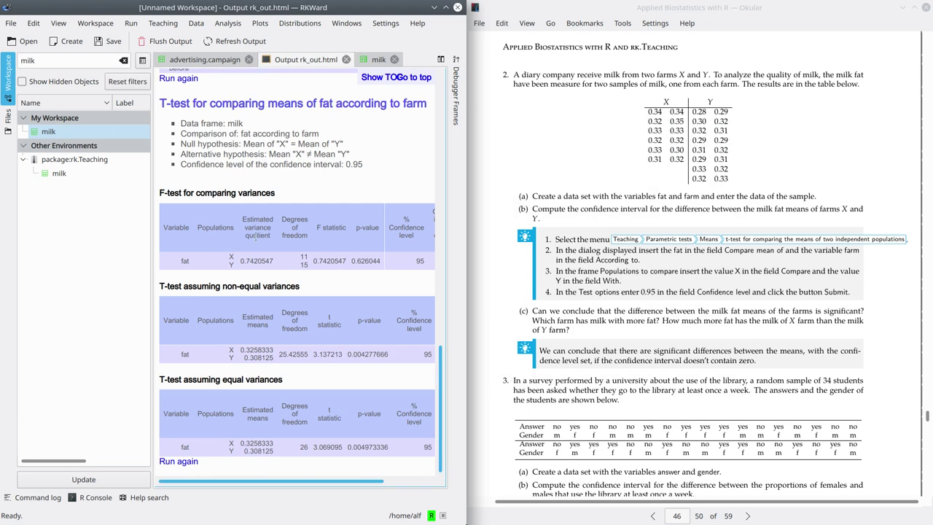
Step: Hide the workspace browser to widen the output, and highlight the F-test heading, the mean-difference interval column headers and both t-test headings
{"action": "left_click_drag", "start_coordinate": [160, 192], "coordinate": [278, 189]}
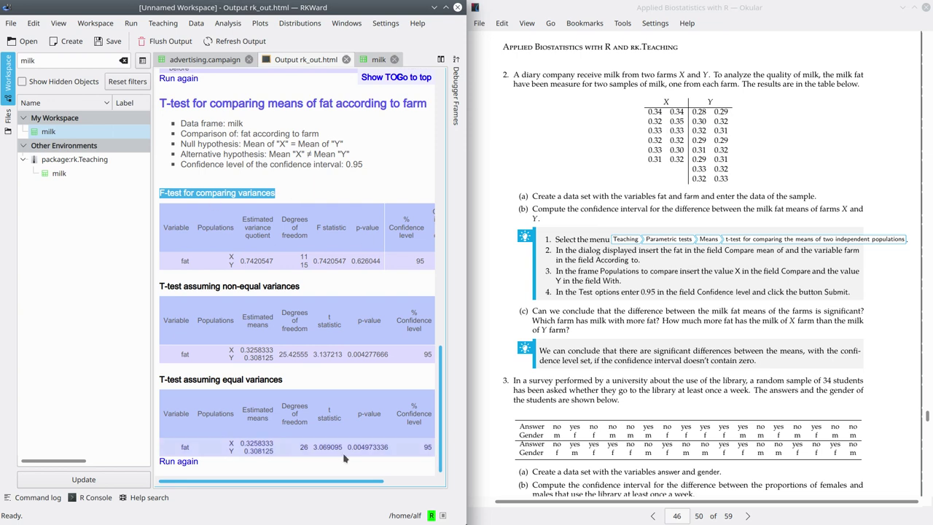
{"action": "left_click", "coordinate": [8, 81]}
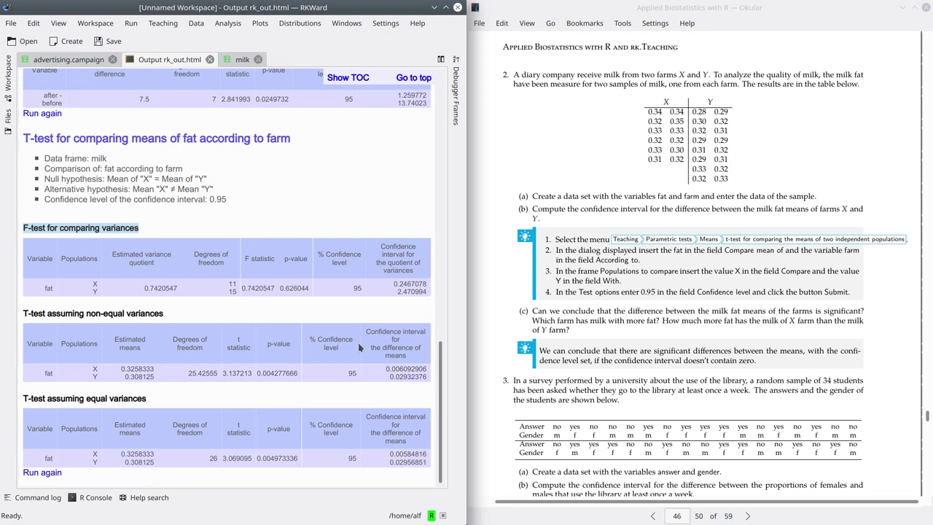
{"action": "left_click_drag", "start_coordinate": [366, 329], "coordinate": [425, 352]}
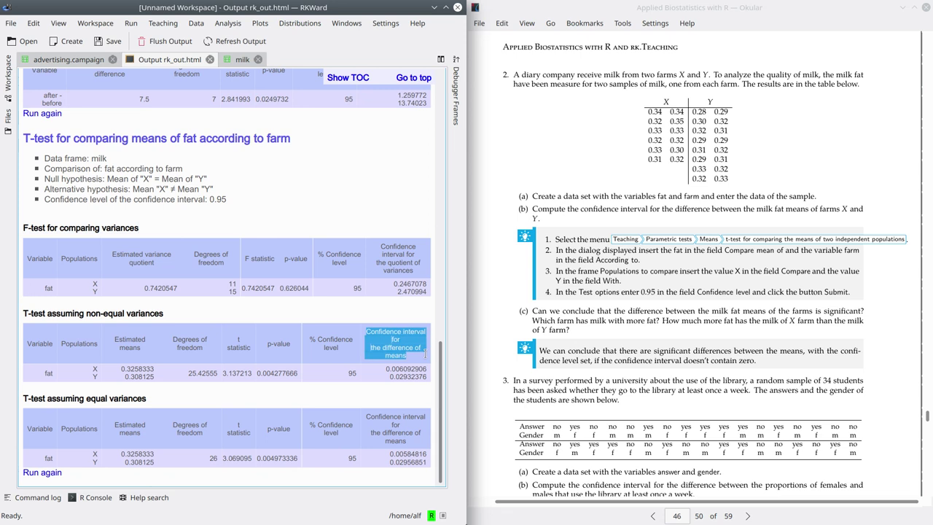
{"action": "left_click_drag", "start_coordinate": [367, 413], "coordinate": [408, 441]}
{"action": "left_click_drag", "start_coordinate": [160, 312], "coordinate": [22, 313]}
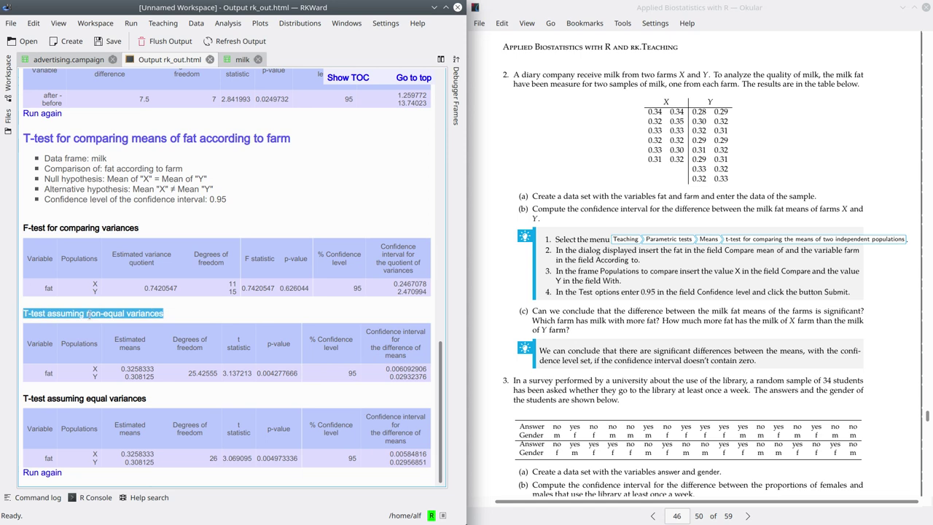
{"action": "left_click_drag", "start_coordinate": [149, 399], "coordinate": [21, 398]}
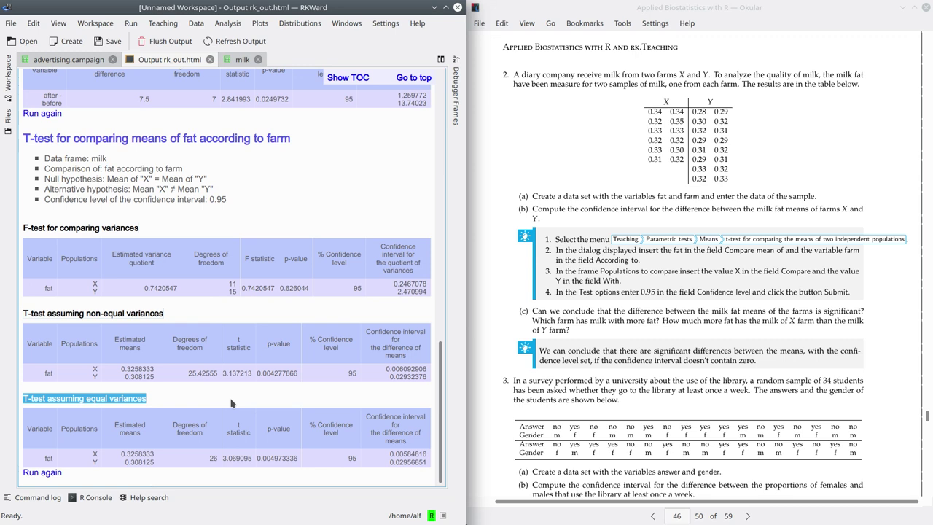
Step: Highlight the confidence interval for the difference of means in the non-equal variances t-test and in the equal variances t-test
{"action": "left_click", "coordinate": [387, 369]}
{"action": "left_click_drag", "start_coordinate": [388, 369], "coordinate": [429, 374]}
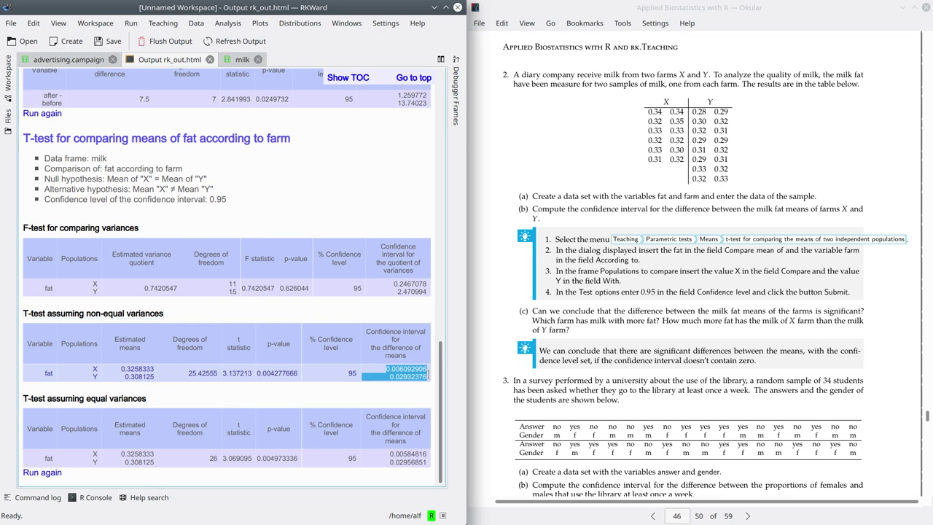
{"action": "left_click_drag", "start_coordinate": [390, 453], "coordinate": [427, 462]}
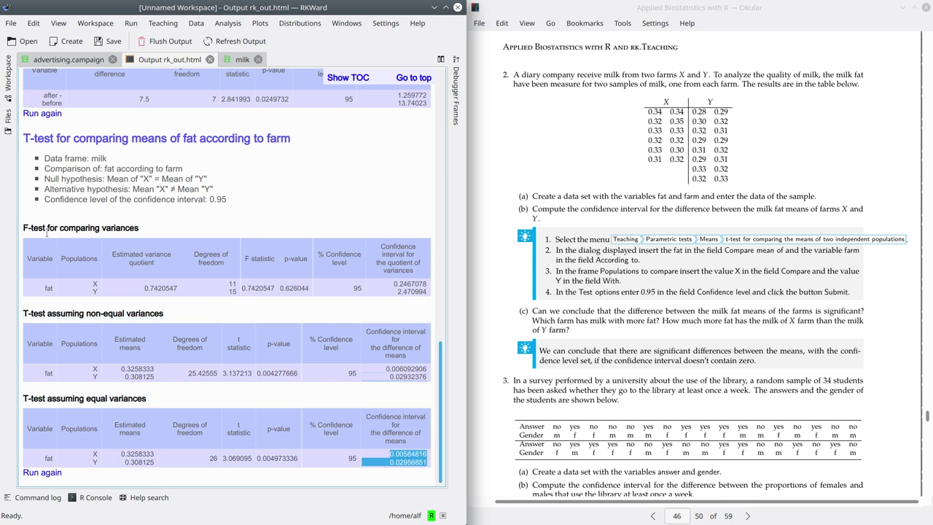
Step: Highlight the F-test for comparing variances heading and its confidence interval for the quotient of variances, and clear the selection
{"action": "left_click_drag", "start_coordinate": [24, 227], "coordinate": [395, 283]}
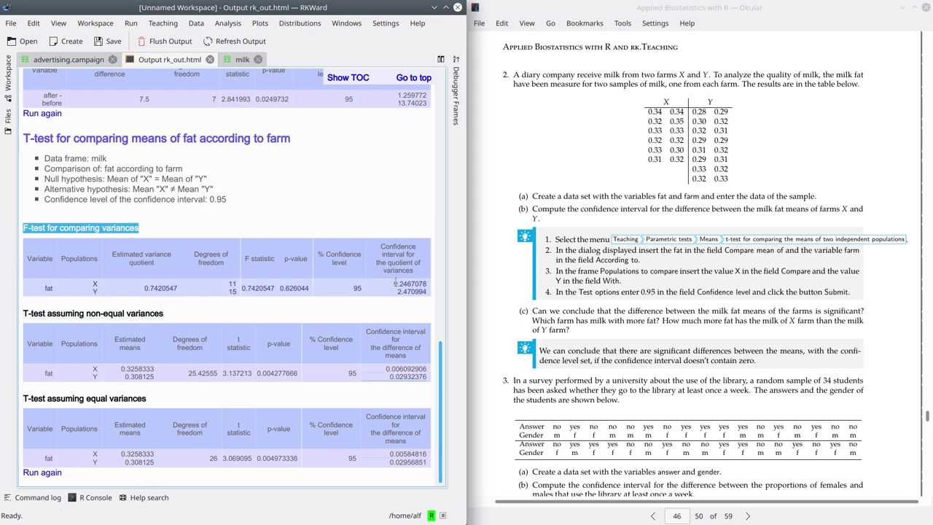
{"action": "left_click", "coordinate": [395, 282]}
{"action": "left_click_drag", "start_coordinate": [381, 246], "coordinate": [420, 305]}
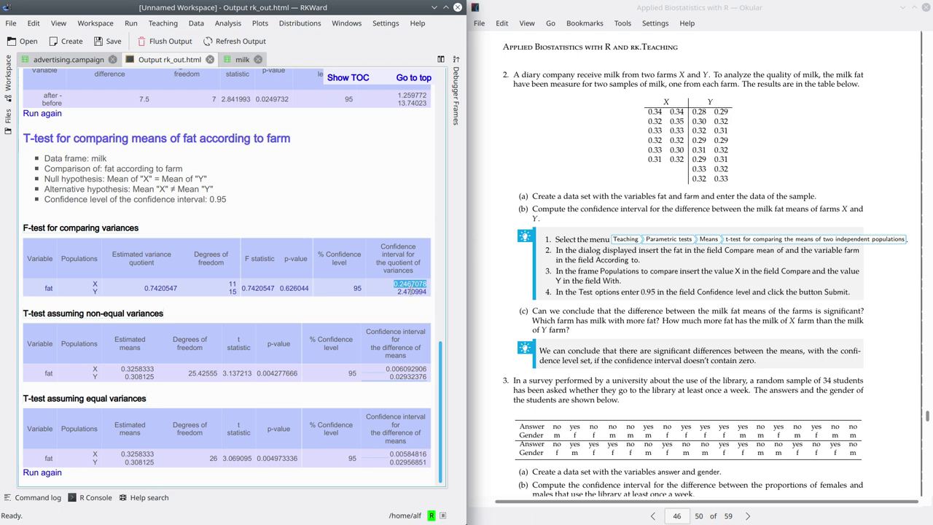
{"action": "left_click", "coordinate": [406, 291]}
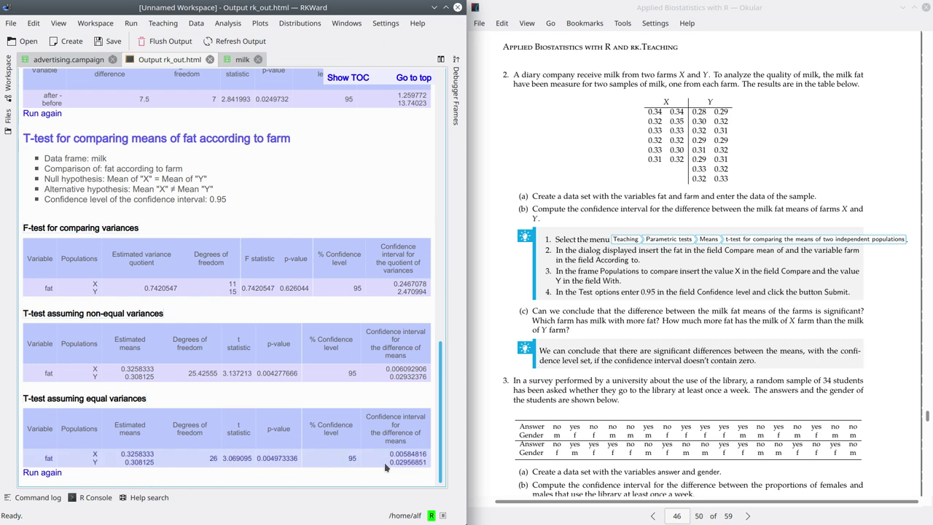
Step: Compare the confidence intervals of the F-test and both t-tests by highlighting each, ending with the equal variances one, and clear the selection
{"action": "left_click_drag", "start_coordinate": [390, 454], "coordinate": [430, 468]}
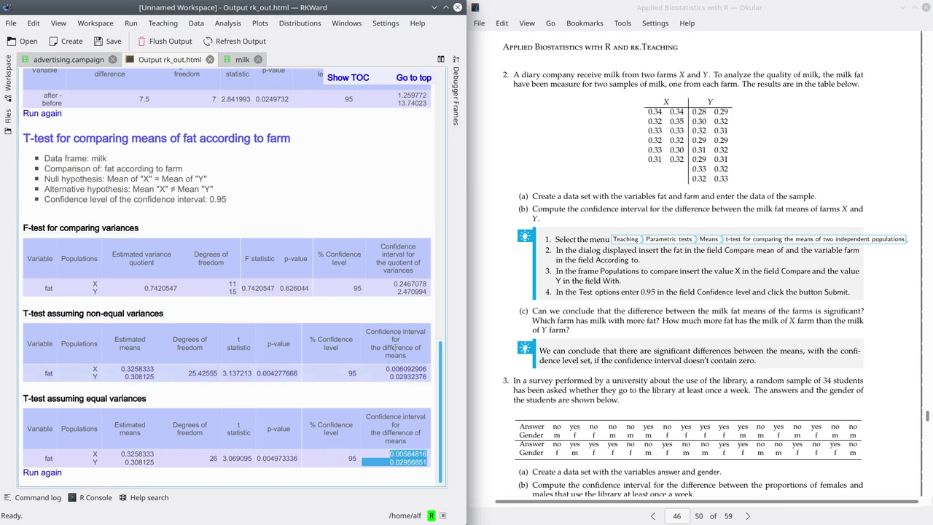
{"action": "left_click", "coordinate": [394, 284]}
{"action": "left_click_drag", "start_coordinate": [394, 285], "coordinate": [429, 298]}
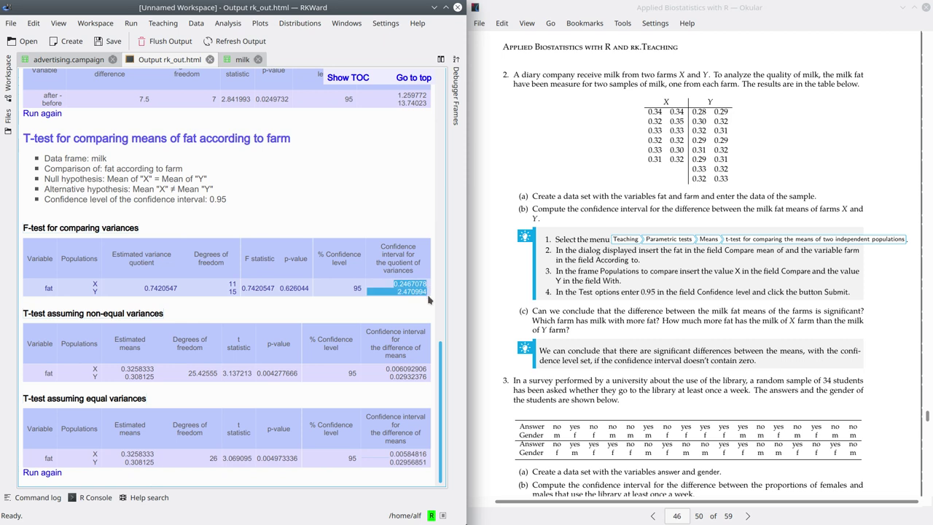
{"action": "left_click_drag", "start_coordinate": [386, 369], "coordinate": [430, 379]}
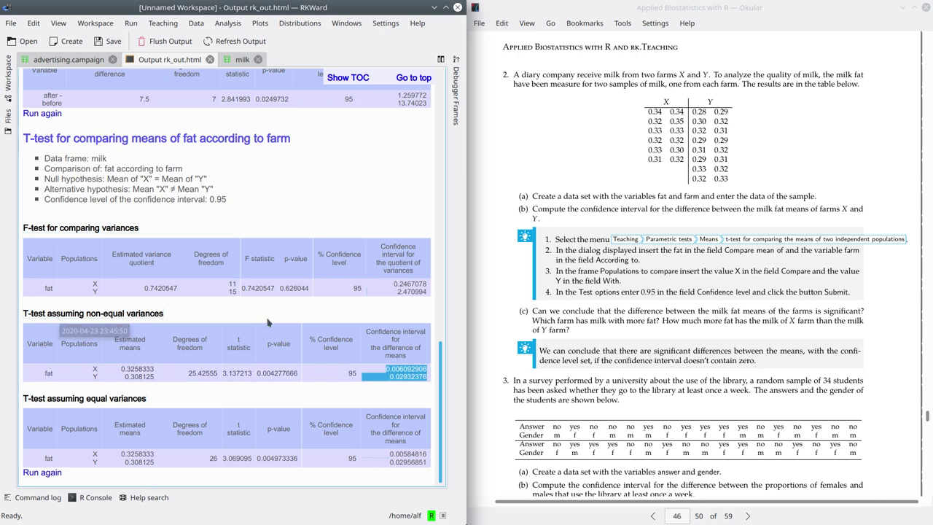
{"action": "left_click", "coordinate": [364, 316]}
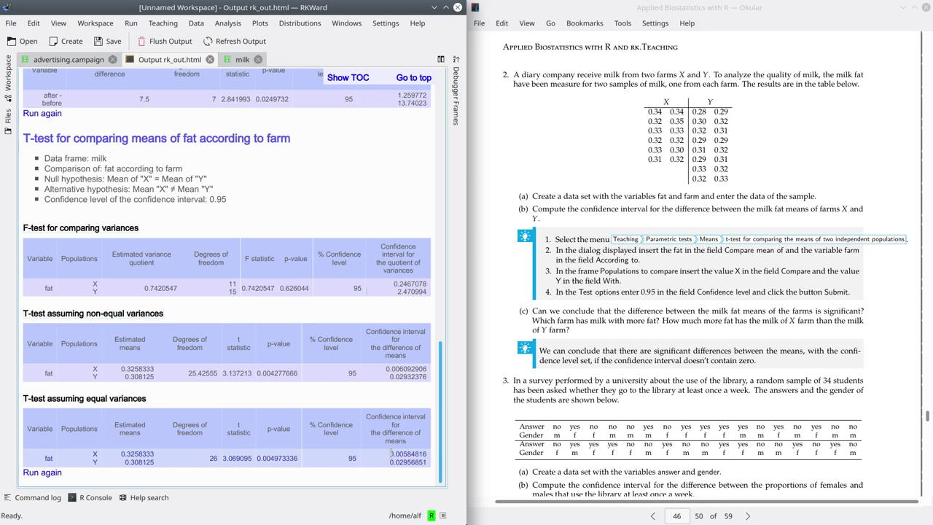
{"action": "left_click_drag", "start_coordinate": [391, 453], "coordinate": [427, 462]}
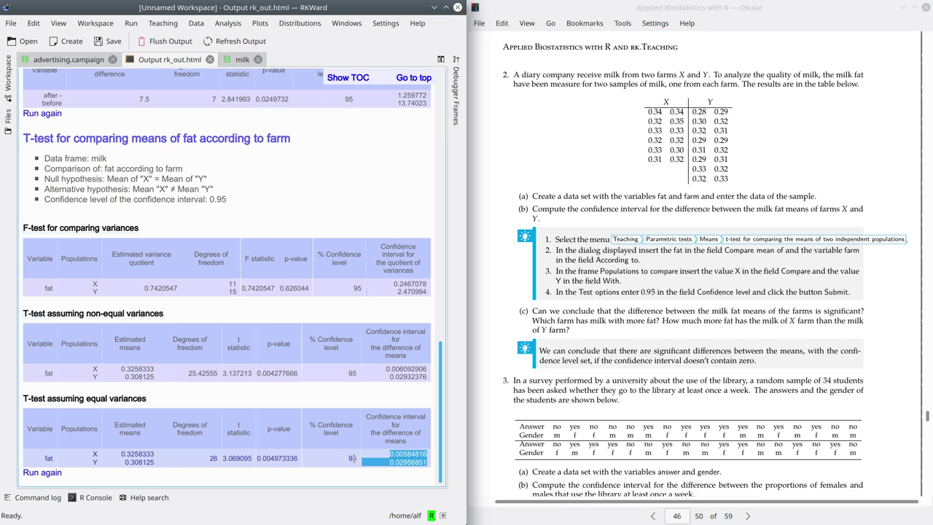
{"action": "left_click", "coordinate": [372, 459]}
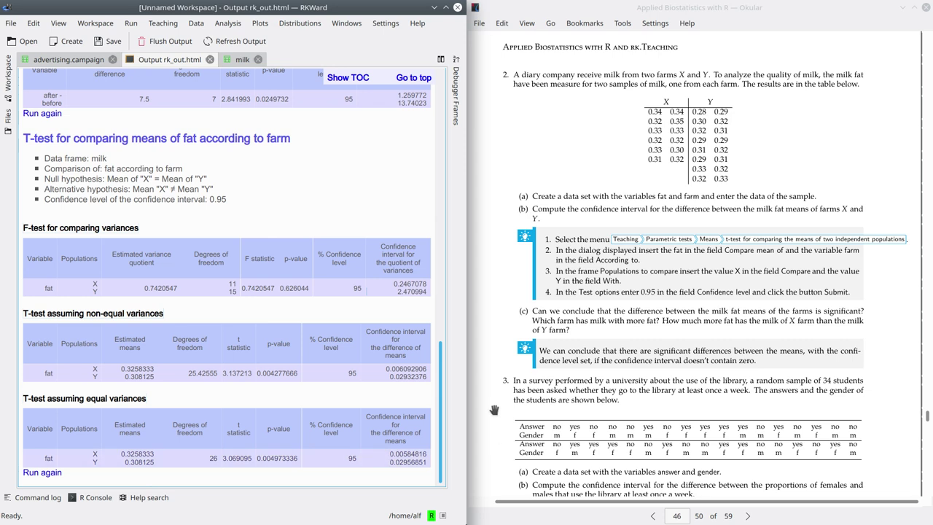
Step: Go to exercise 3 in the document, filter the workspace for library and copy the rk.Teaching library data set to .GlobalEnv
{"action": "scroll", "coordinate": [495, 410], "scroll_direction": "down", "scroll_amount": 5}
{"action": "scroll", "coordinate": [494, 409], "scroll_direction": "down", "scroll_amount": 3}
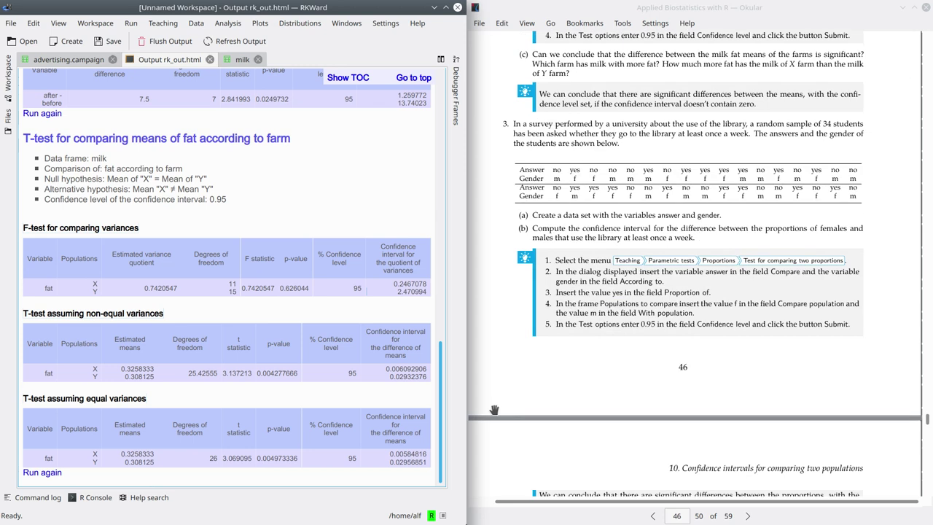
{"action": "scroll", "coordinate": [494, 410], "scroll_direction": "down", "scroll_amount": 1}
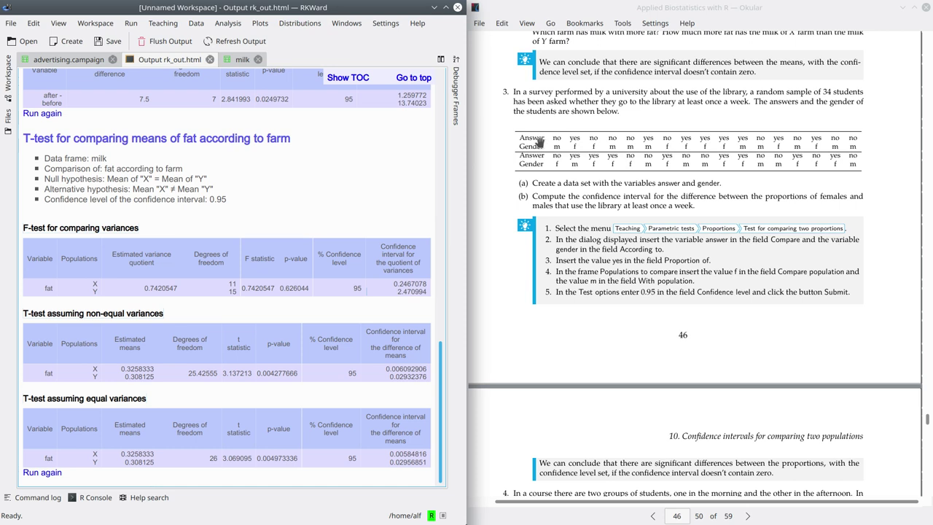
{"action": "left_click", "coordinate": [8, 77]}
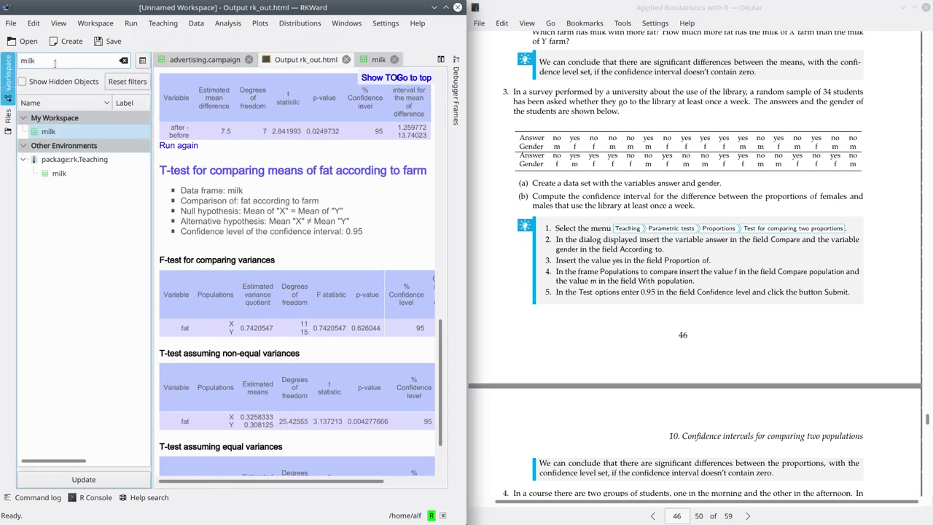
{"action": "left_click", "coordinate": [6, 67]}
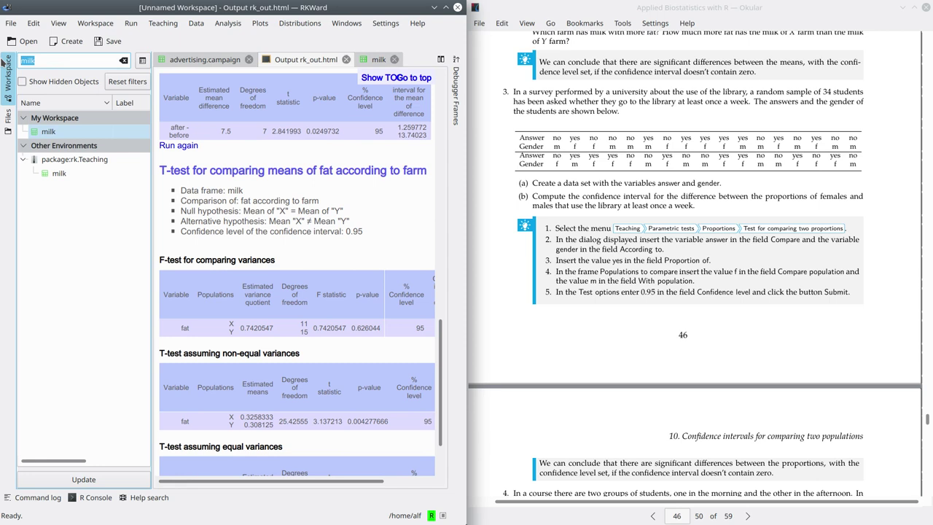
{"action": "type", "text": "library"}
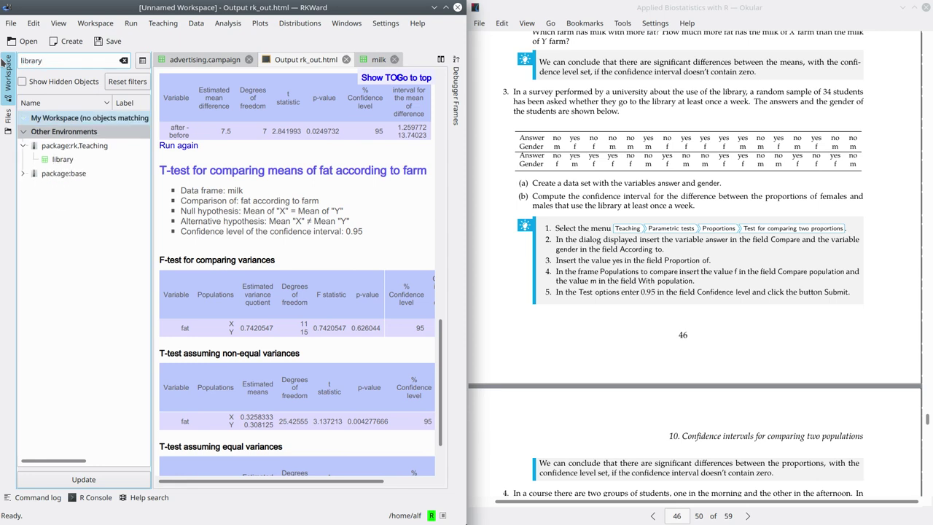
{"action": "right_click", "coordinate": [64, 159]}
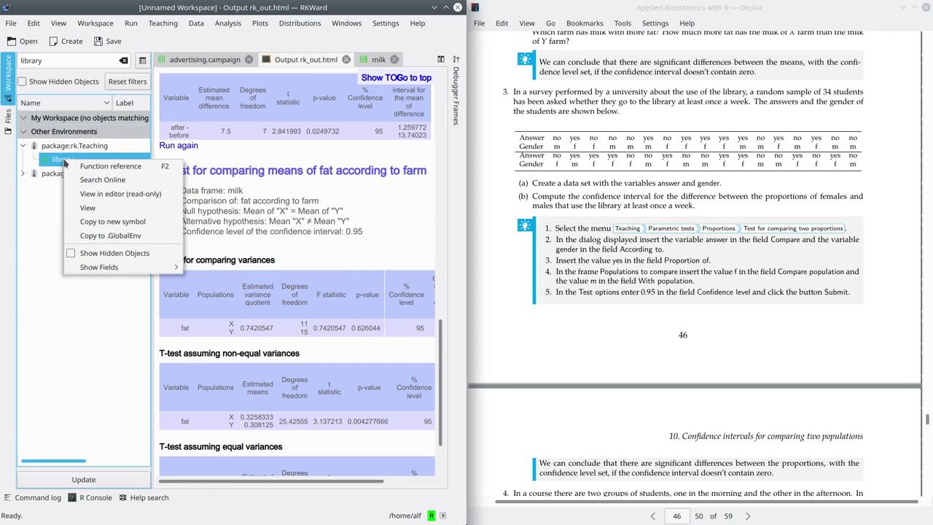
{"action": "left_click", "coordinate": [111, 235]}
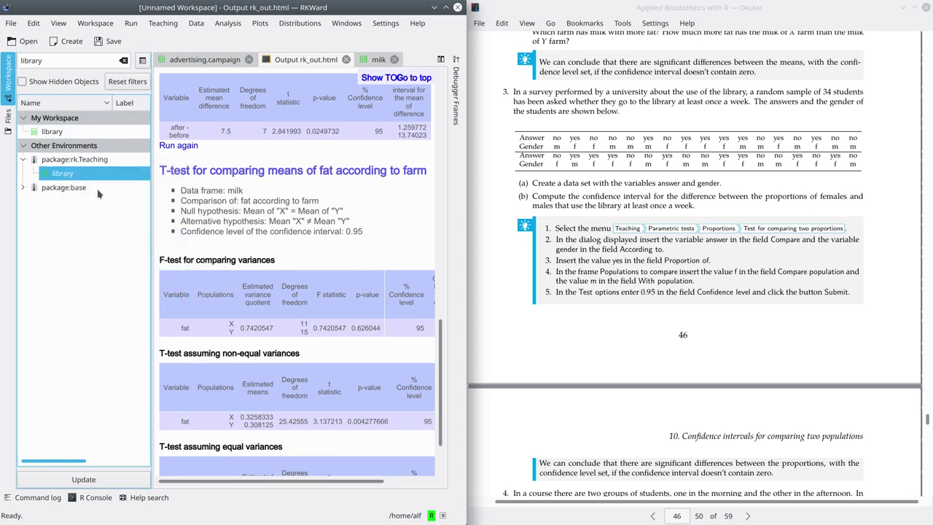
Step: Open the workspace's library data set for inspection and start the parametric test for comparing two proportions
{"action": "double_click", "coordinate": [52, 131]}
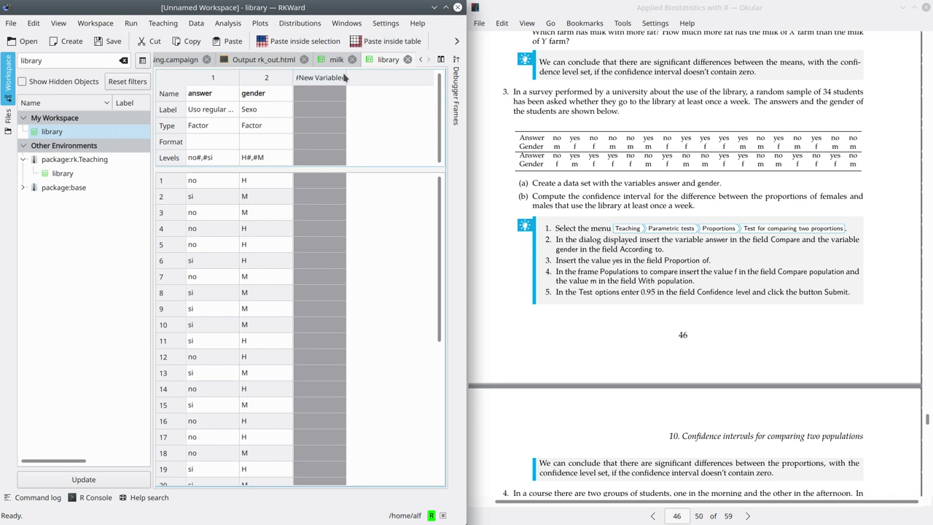
{"action": "left_click", "coordinate": [162, 25]}
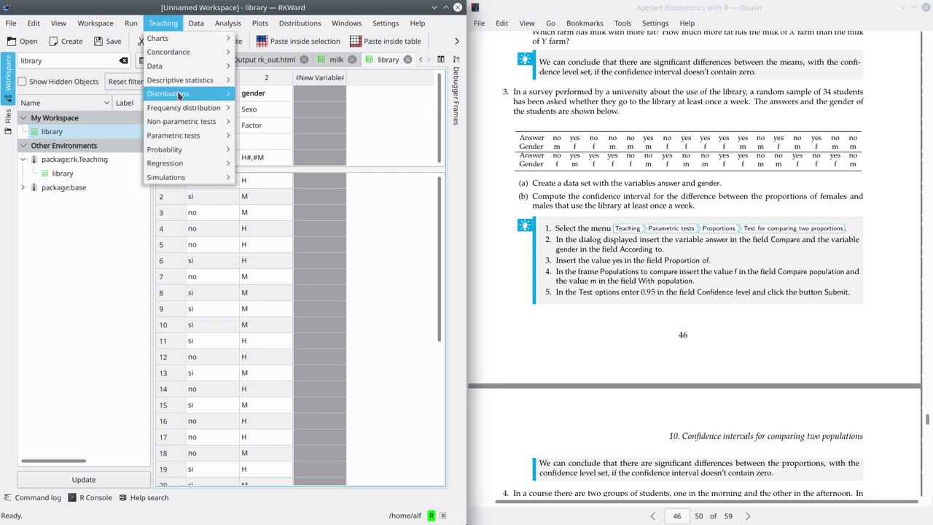
{"action": "mouse_move", "coordinate": [187, 138]}
{"action": "mouse_move", "coordinate": [264, 152]}
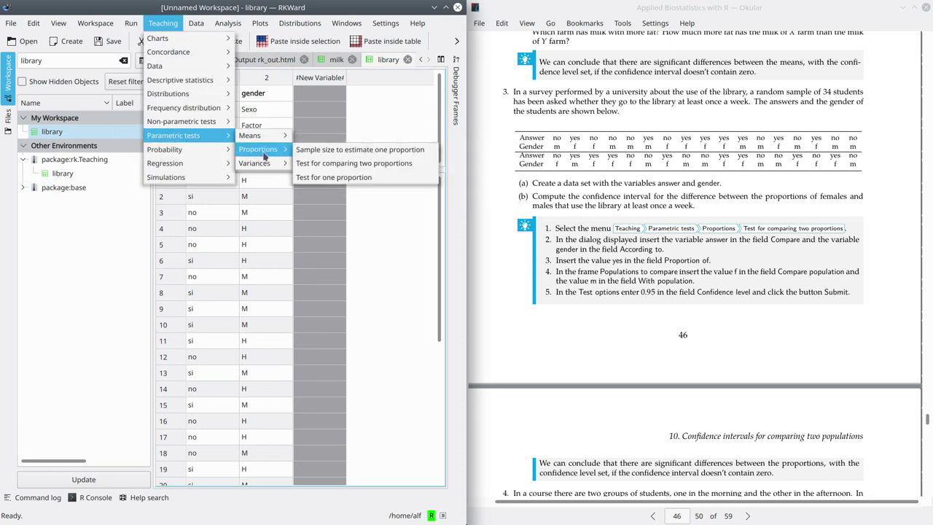
{"action": "left_click", "coordinate": [406, 171]}
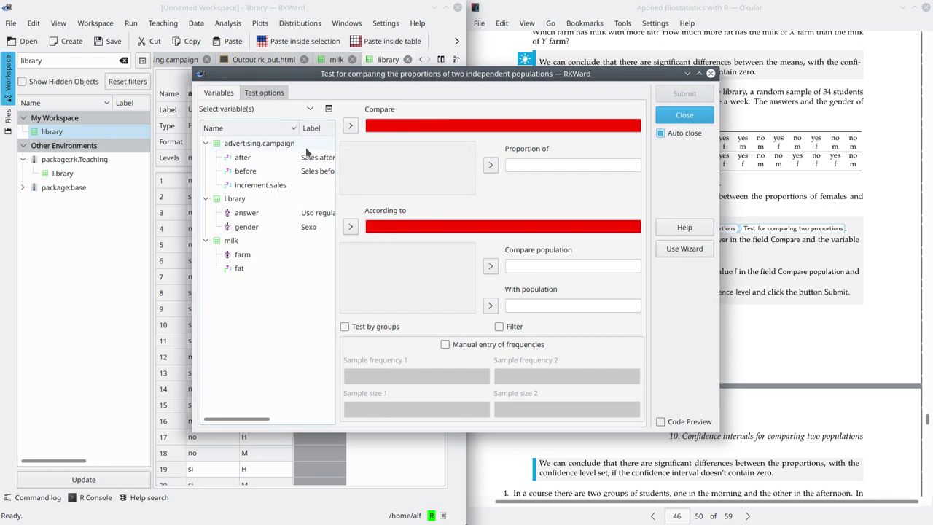
Step: Set the library variable answer as the one to compare, with "si" as the value for the proportion
{"action": "left_click", "coordinate": [247, 212]}
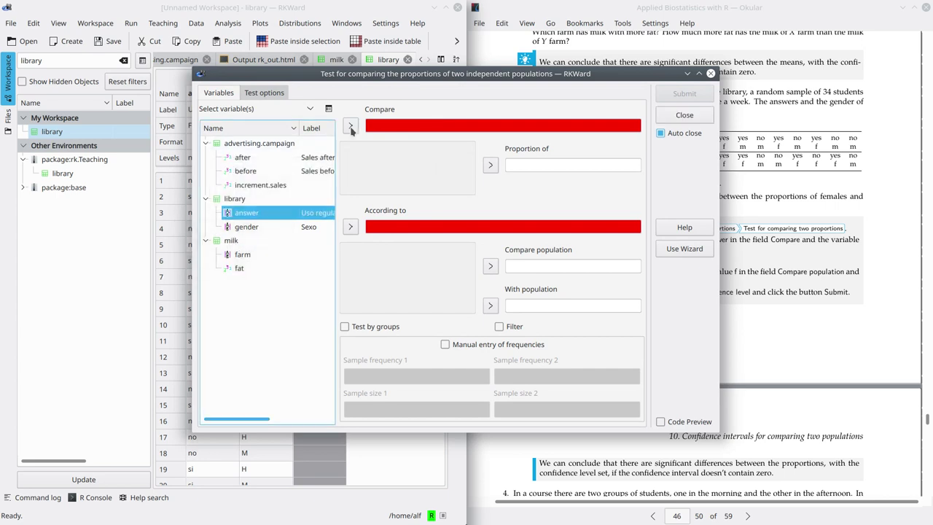
{"action": "left_click", "coordinate": [351, 126]}
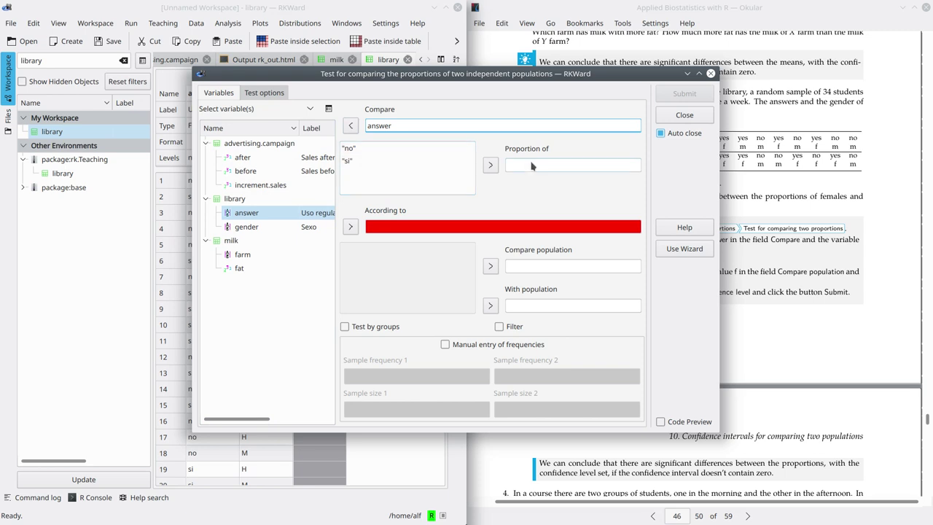
{"action": "left_click", "coordinate": [369, 161]}
{"action": "left_click", "coordinate": [490, 165]}
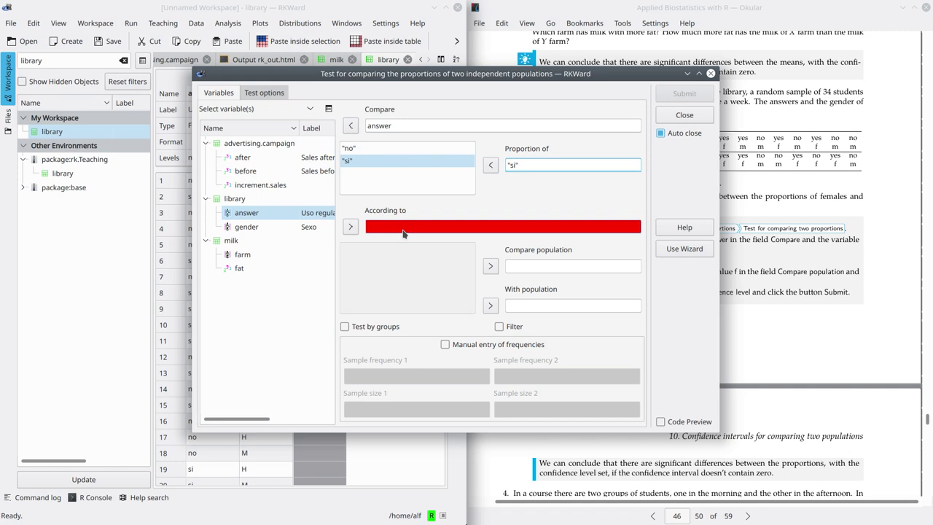
Step: Group the test according to gender, comparing population "H" with population "M"
{"action": "left_click", "coordinate": [261, 232]}
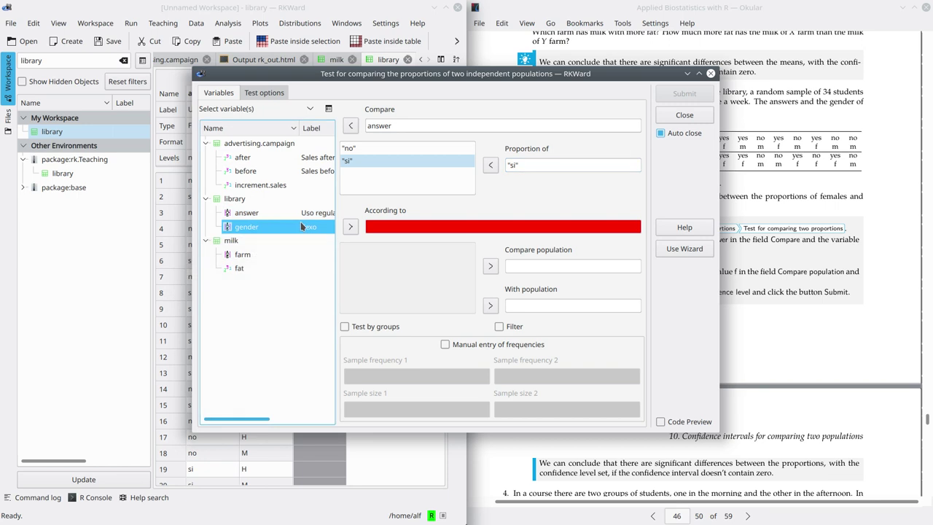
{"action": "left_click", "coordinate": [351, 227]}
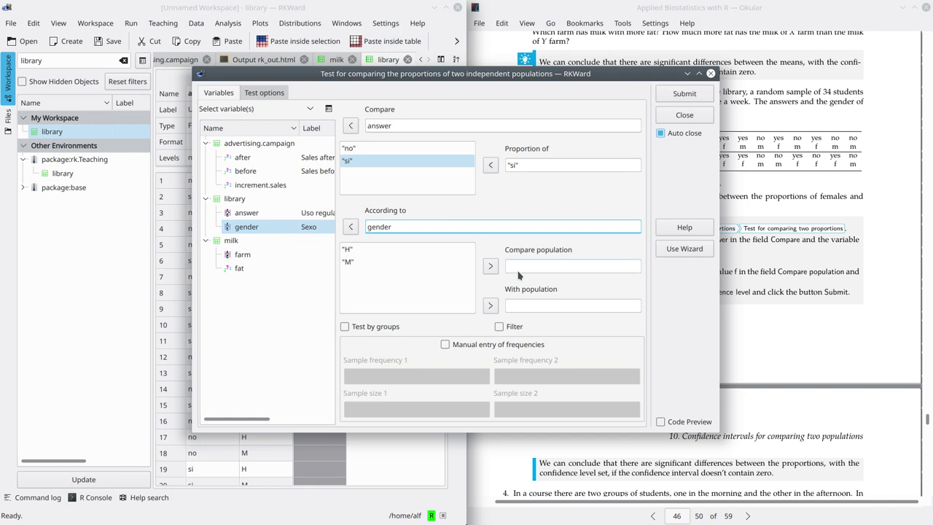
{"action": "left_click", "coordinate": [490, 267]}
{"action": "left_click", "coordinate": [490, 267]}
{"action": "left_click", "coordinate": [368, 263]}
{"action": "left_click", "coordinate": [491, 305]}
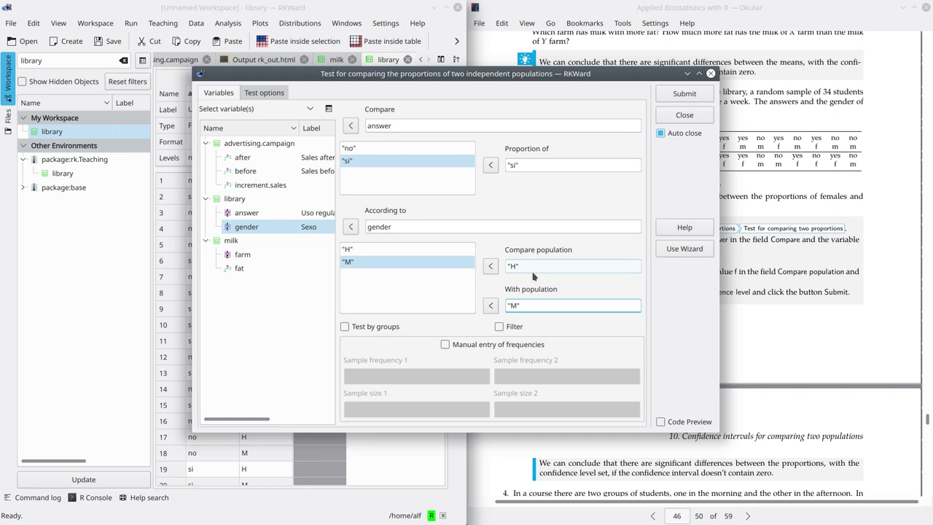
Step: Review the test options and submit the two-sided proportions test with a 0.95 confidence level
{"action": "left_click", "coordinate": [259, 94]}
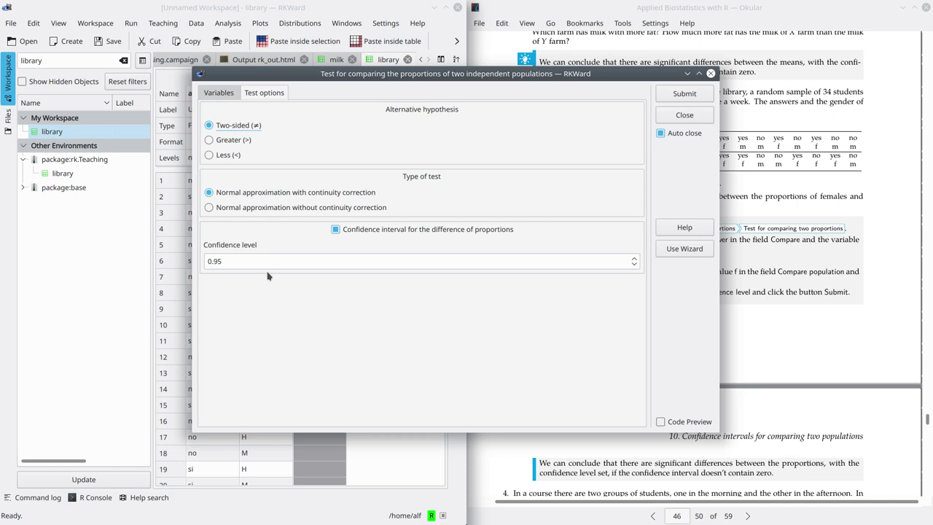
{"action": "left_click_drag", "start_coordinate": [391, 74], "coordinate": [409, 91]}
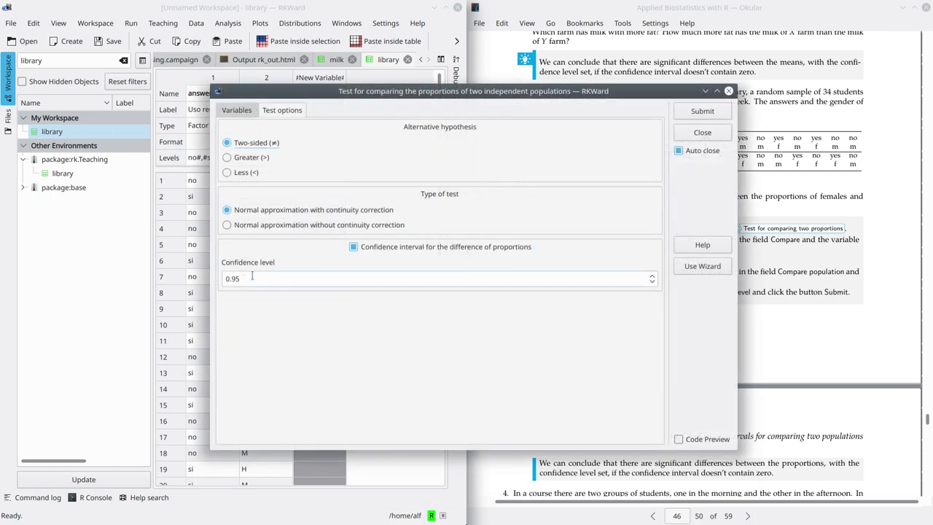
{"action": "left_click", "coordinate": [717, 113]}
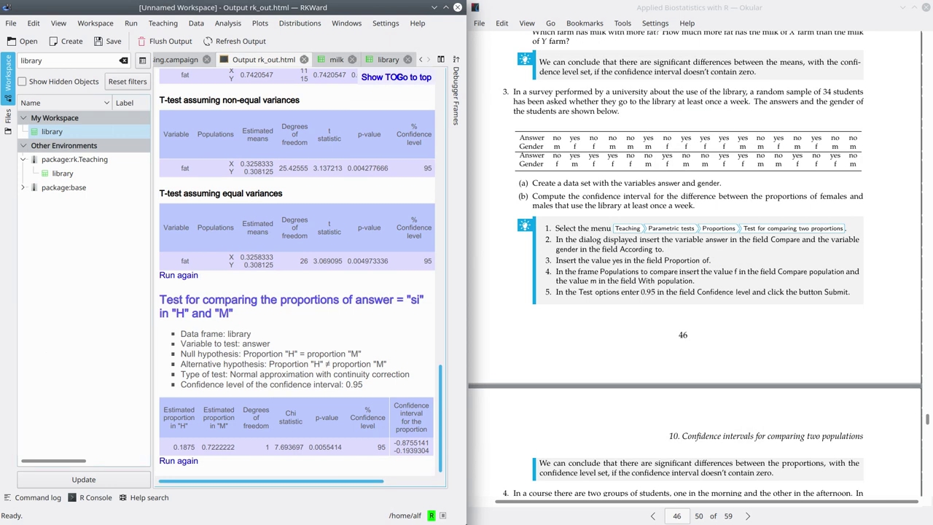
Step: Hide the workspace browser and highlight the lower limit of the confidence interval in the library proportions test
{"action": "left_click", "coordinate": [7, 82]}
{"action": "left_click", "coordinate": [7, 82]}
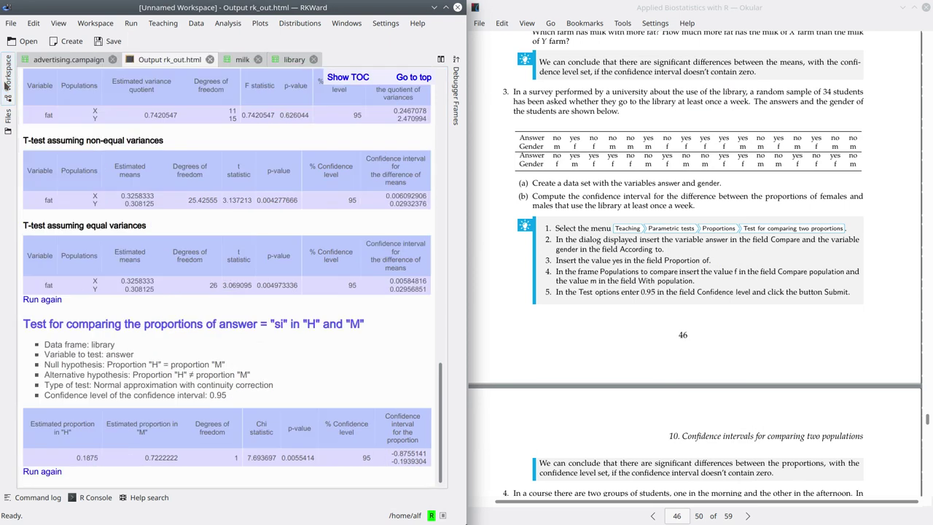
{"action": "left_click", "coordinate": [386, 420]}
{"action": "left_click_drag", "start_coordinate": [392, 453], "coordinate": [425, 455]}
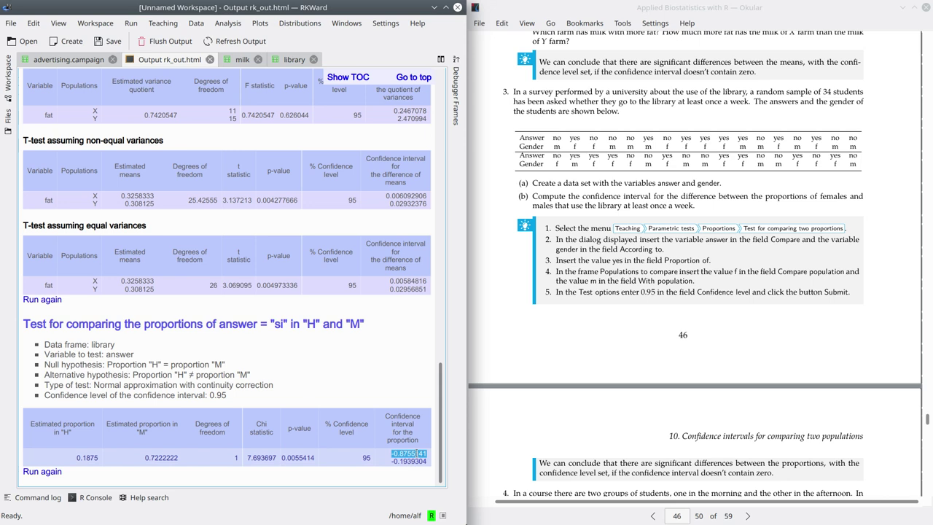
Step: Go to exercise 4 in the document and open the test for comparing two proportions
{"action": "scroll", "coordinate": [609, 370], "scroll_direction": "down", "scroll_amount": 10}
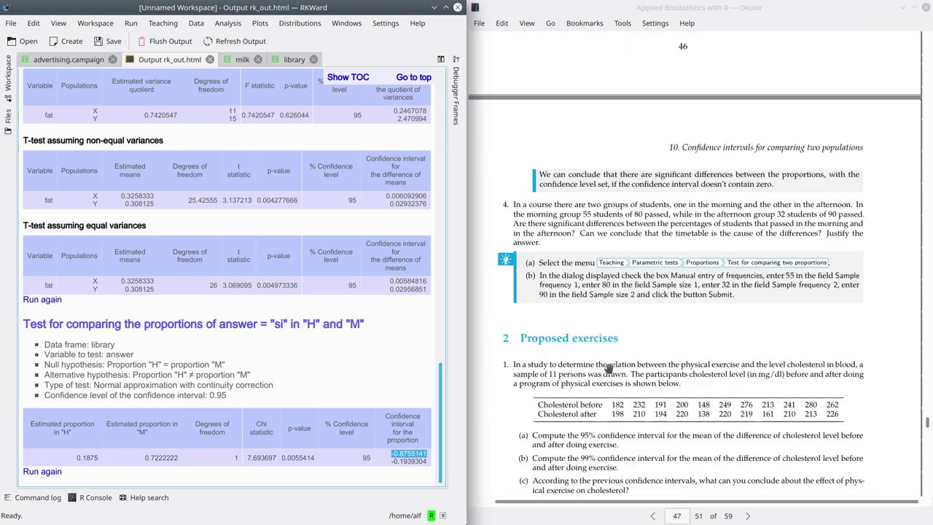
{"action": "scroll", "coordinate": [609, 370], "scroll_direction": "down", "scroll_amount": 2}
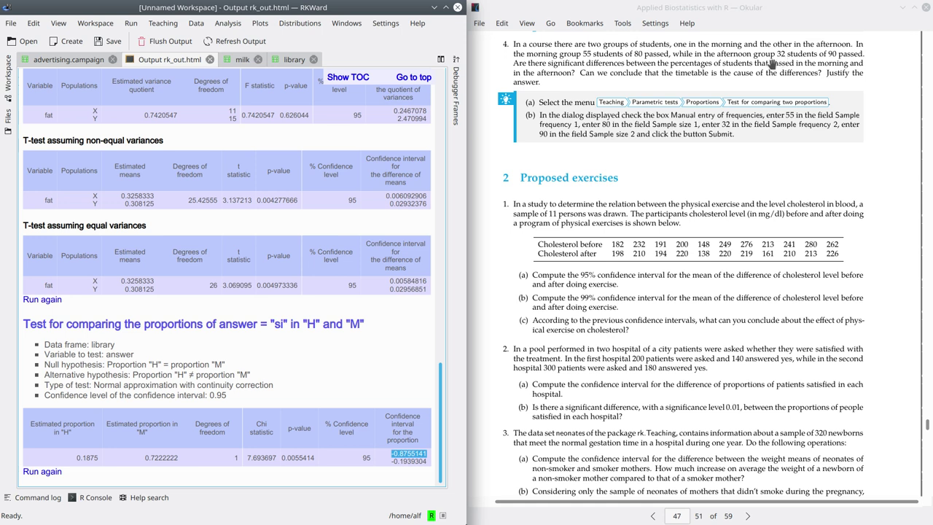
{"action": "left_click", "coordinate": [169, 25]}
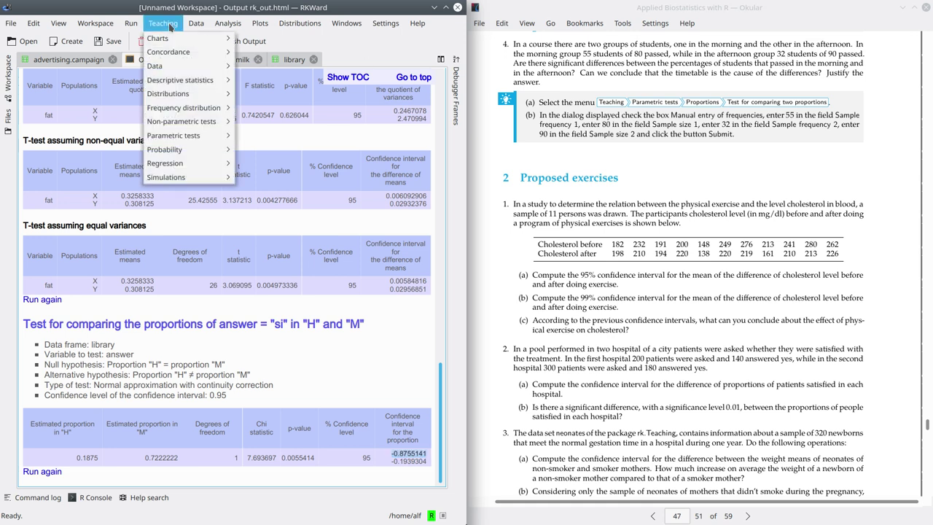
{"action": "mouse_move", "coordinate": [183, 142]}
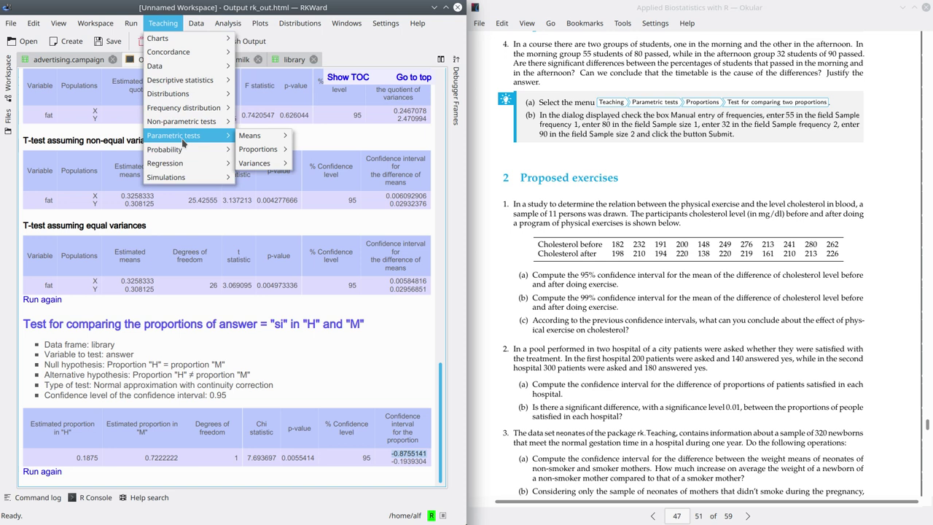
{"action": "mouse_move", "coordinate": [257, 151]}
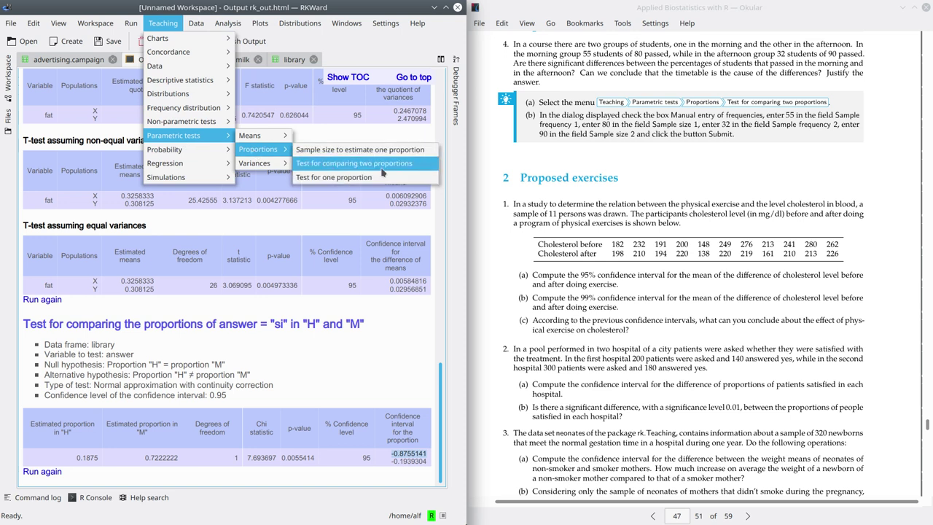
{"action": "left_click", "coordinate": [420, 171]}
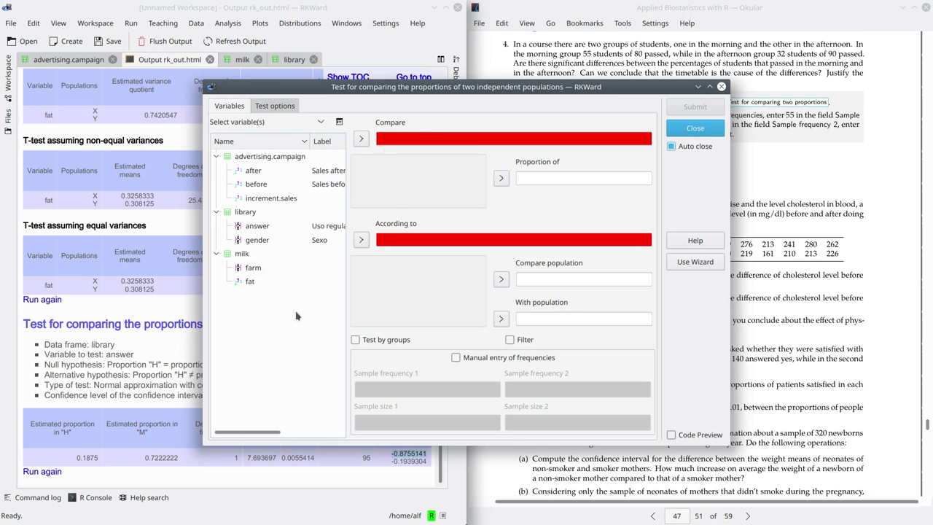
Step: Enable manual entry of frequencies and set Sample frequency 1 to 55 and Sample size 1 to 80
{"action": "left_click", "coordinate": [457, 359]}
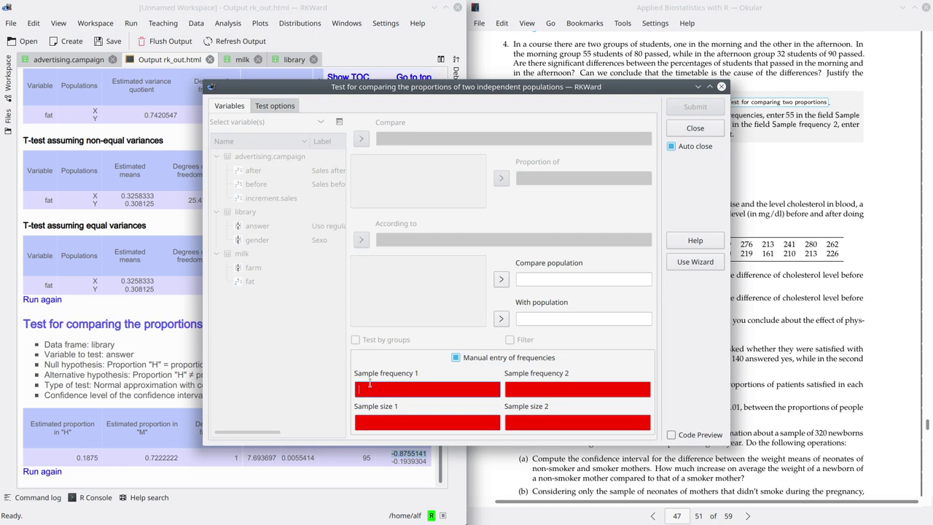
{"action": "left_click", "coordinate": [370, 384]}
{"action": "type", "text": "55"}
{"action": "left_click", "coordinate": [393, 418]}
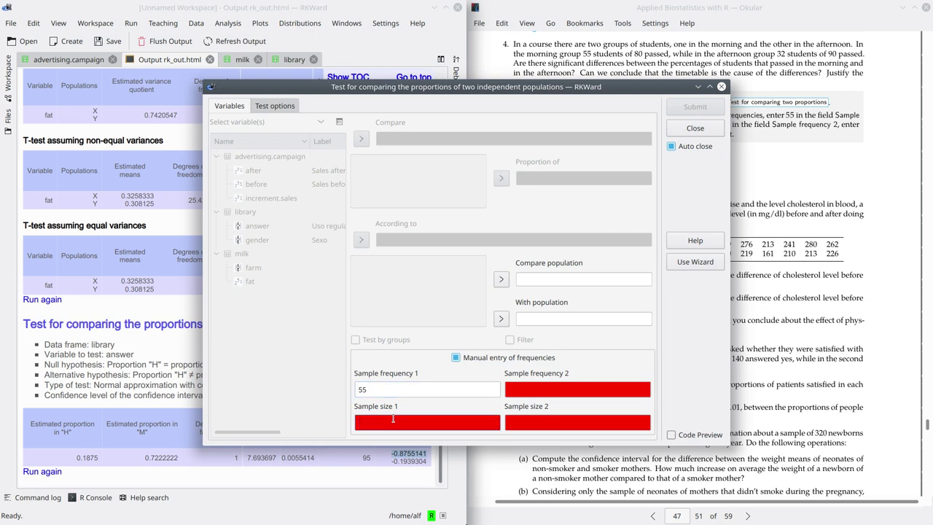
{"action": "type", "text": "80"}
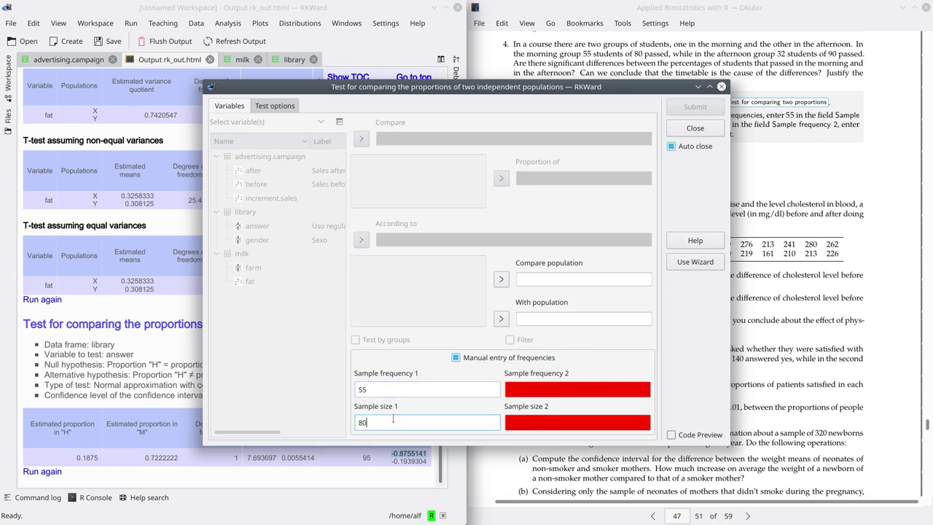
Step: Set Sample frequency 2 to 32 and Sample size 2 to 90, and submit the test with a 0.95 confidence level
{"action": "left_click", "coordinate": [576, 392]}
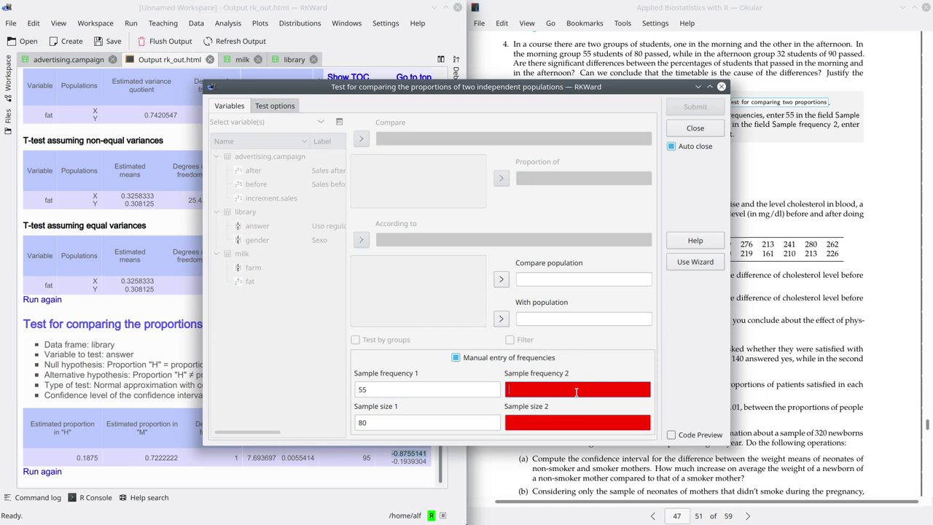
{"action": "type", "text": "32"}
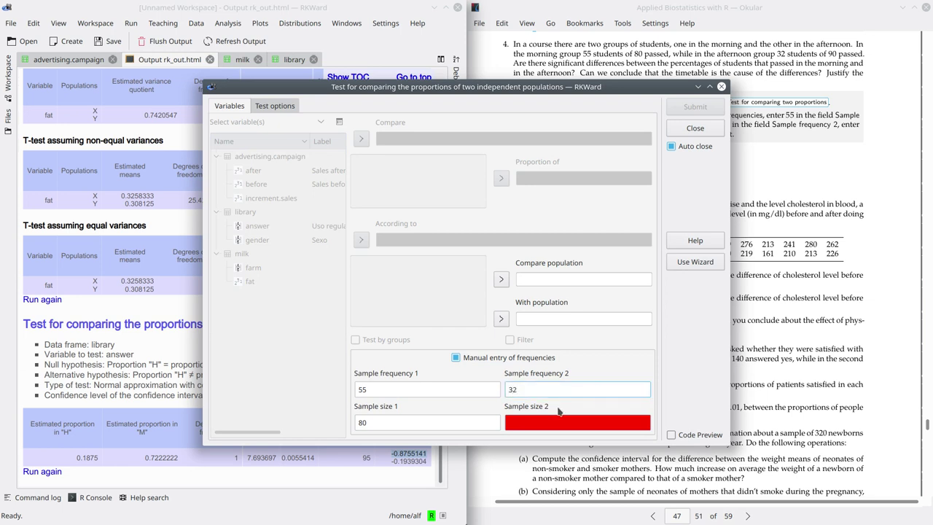
{"action": "left_click", "coordinate": [553, 421]}
{"action": "type", "text": "90"}
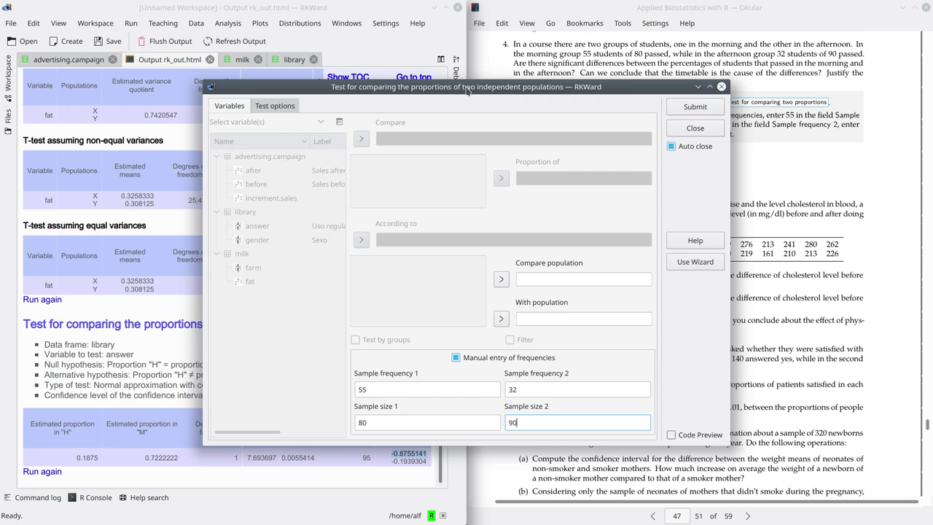
{"action": "left_click", "coordinate": [275, 106]}
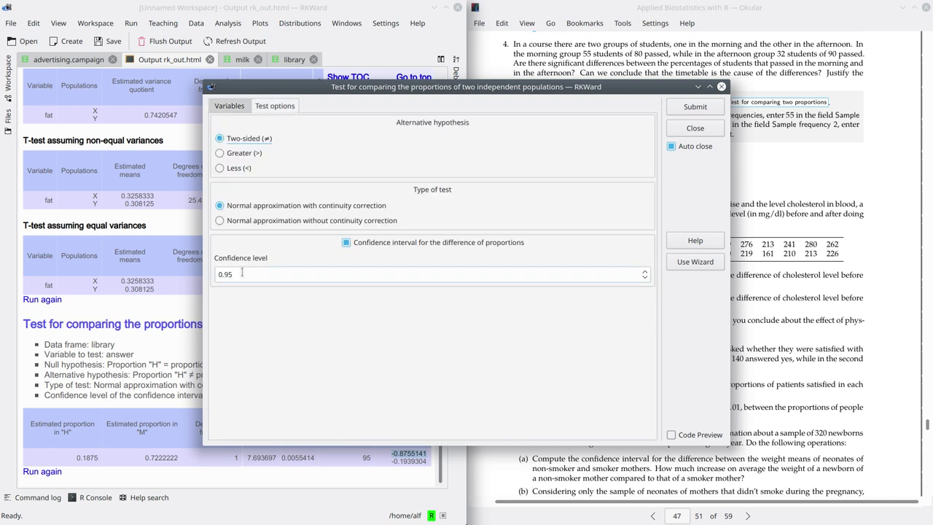
{"action": "left_click", "coordinate": [689, 109]}
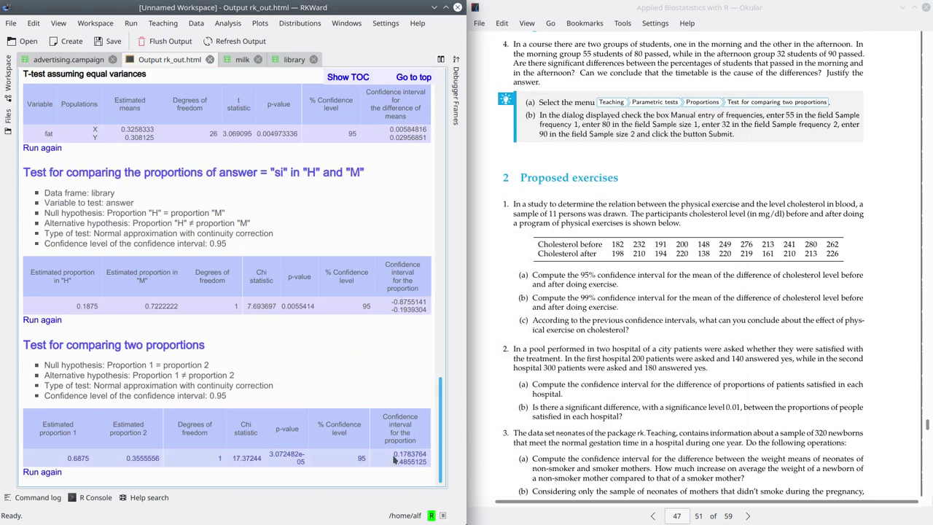
Step: Highlight the confidence interval of the exercise 4 proportions test, and look through the proposed exercises in the document
{"action": "left_click_drag", "start_coordinate": [394, 453], "coordinate": [427, 462]}
{"action": "left_click_drag", "start_coordinate": [417, 453], "coordinate": [399, 453]}
{"action": "scroll", "coordinate": [625, 162], "scroll_direction": "down", "scroll_amount": 2}
{"action": "scroll", "coordinate": [630, 163], "scroll_direction": "down", "scroll_amount": 1}
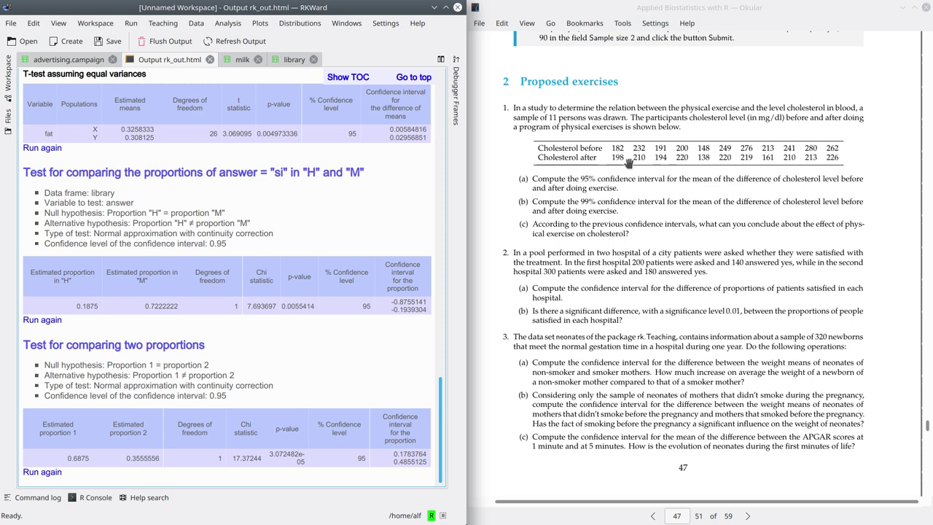
{"action": "scroll", "coordinate": [628, 163], "scroll_direction": "down", "scroll_amount": 3}
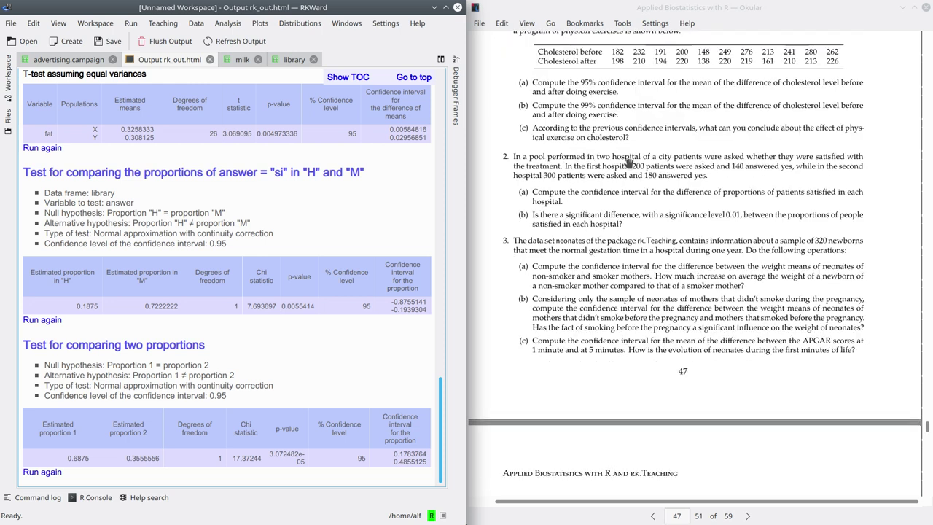